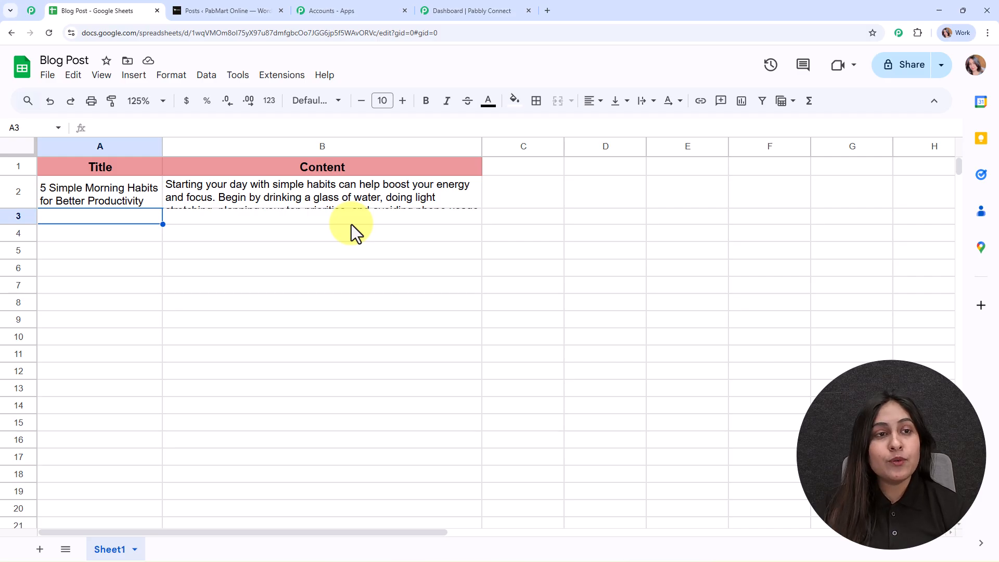
Switch to the WordPress posts list with '5 Simple Morning Habits for Better Productivity' published.
left_click(267, 9)
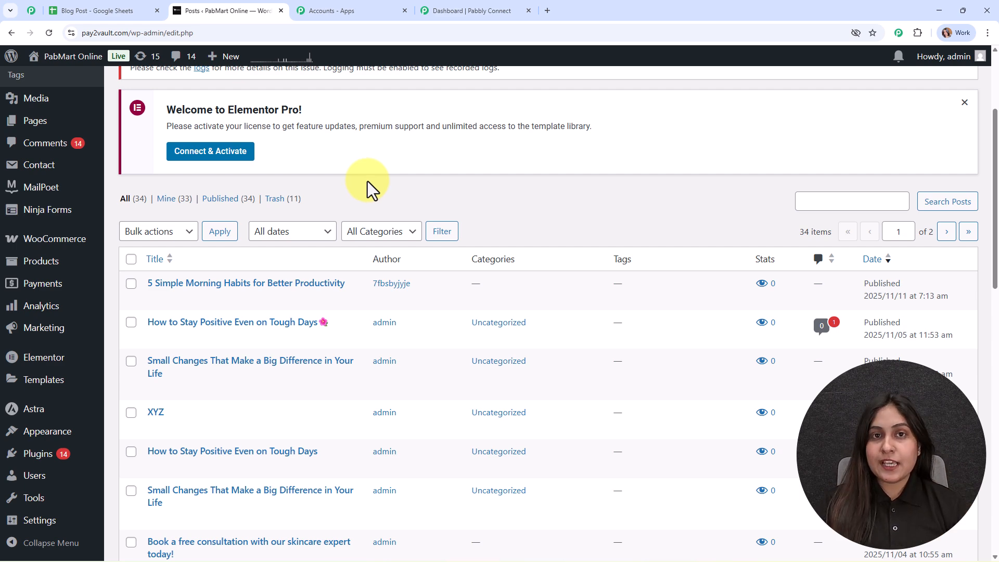
Flip between tabs and land on the Blog Post sheet's new fitness consistency row.
left_click(136, 9)
left_click(204, 10)
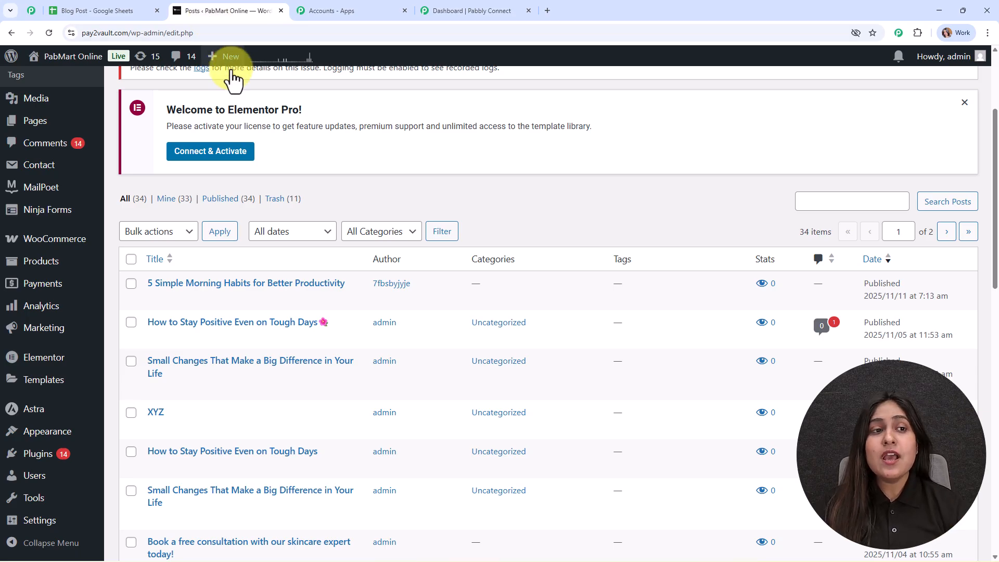
left_click(89, 11)
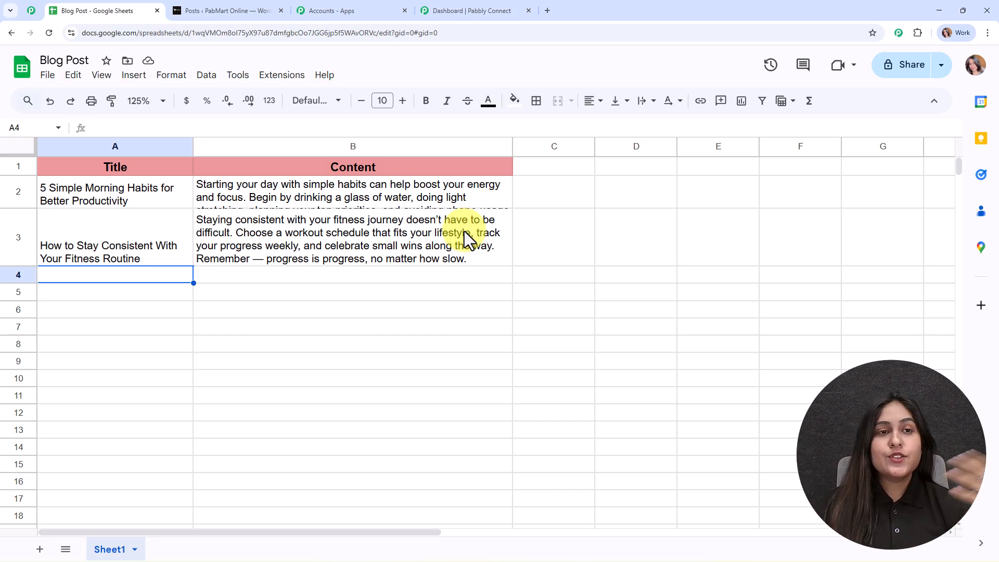
Reload the WordPress posts list so 'How to Stay Consistent With Your Fitness Routine' appears published.
left_click(260, 13)
left_click(49, 32)
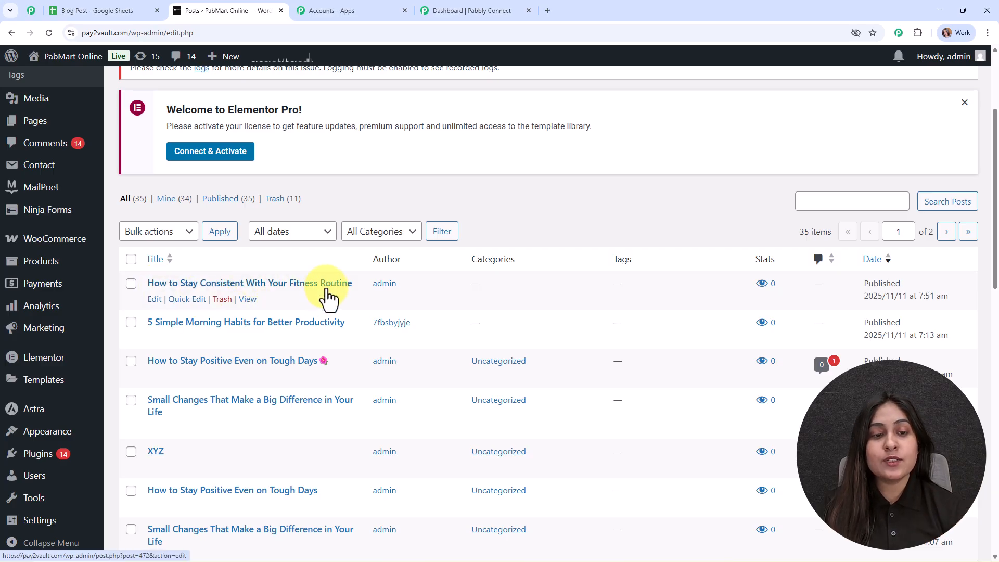
View the live post 'How to Stay Consistent With Your Fitness Routine'.
left_click(247, 304)
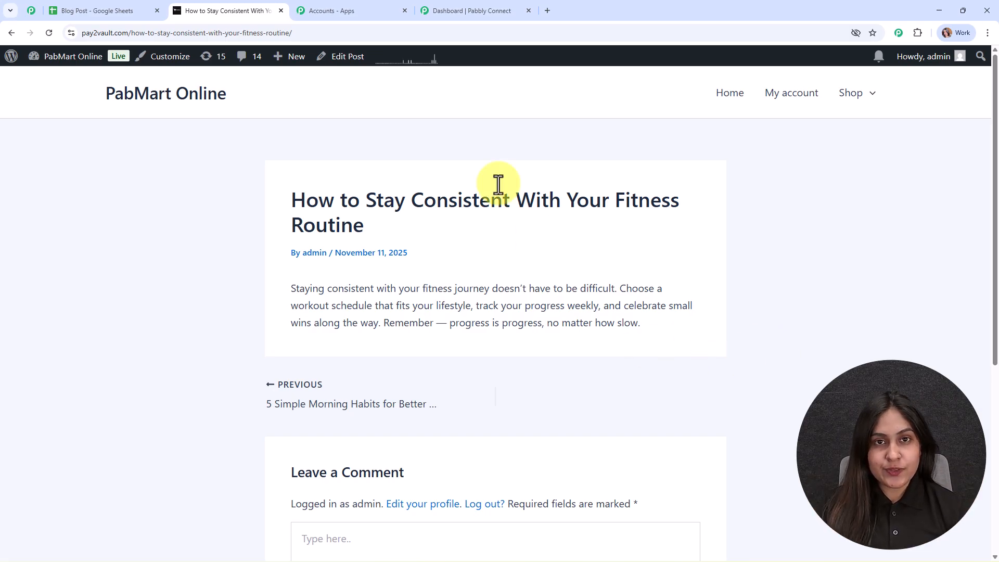
Switch to the Dashboard | Pabbly Connect browser tab.
left_click(489, 9)
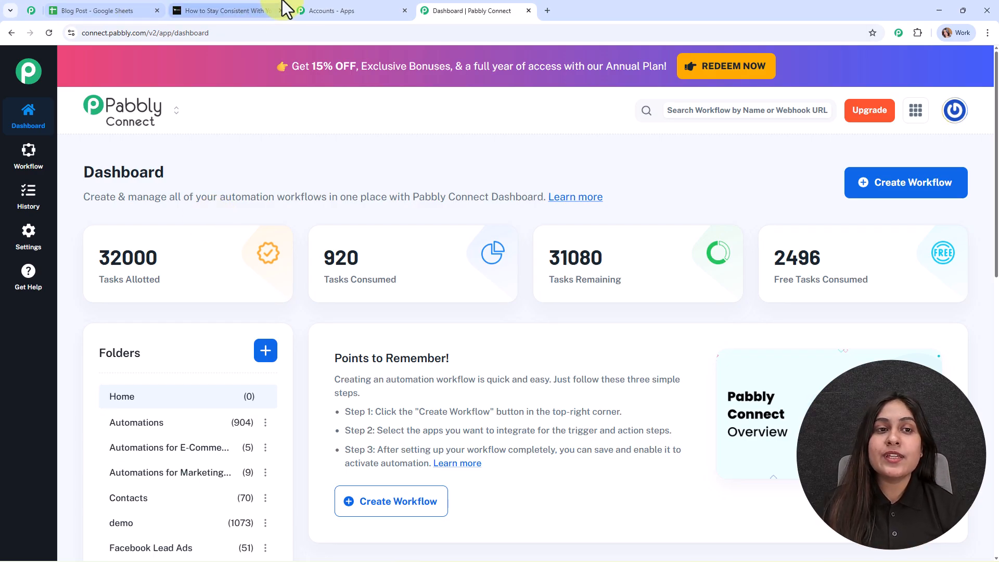
Glance at the Accounts - Apps list, return to the dashboard, then open the Pabbly Community page.
left_click(319, 7)
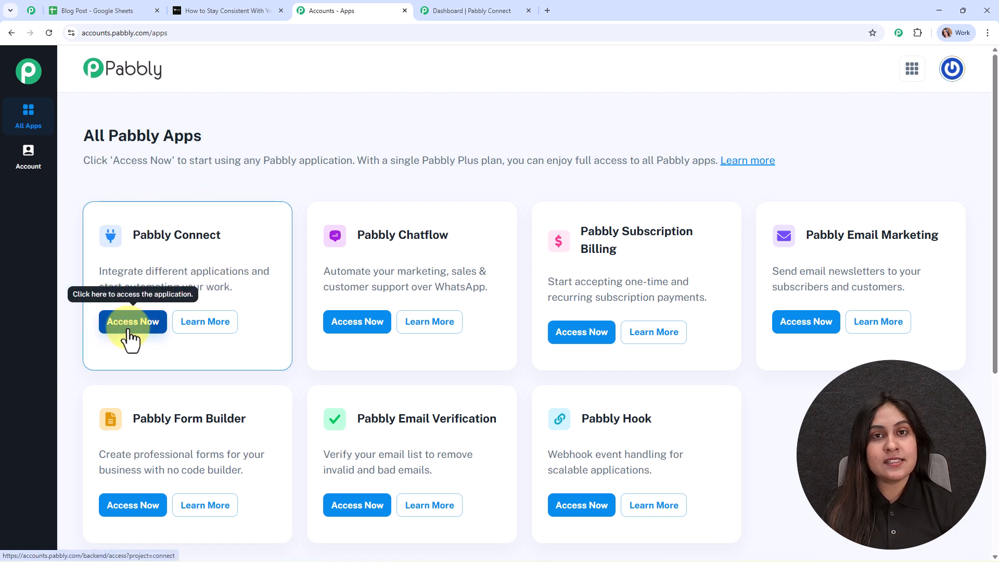
left_click(467, 11)
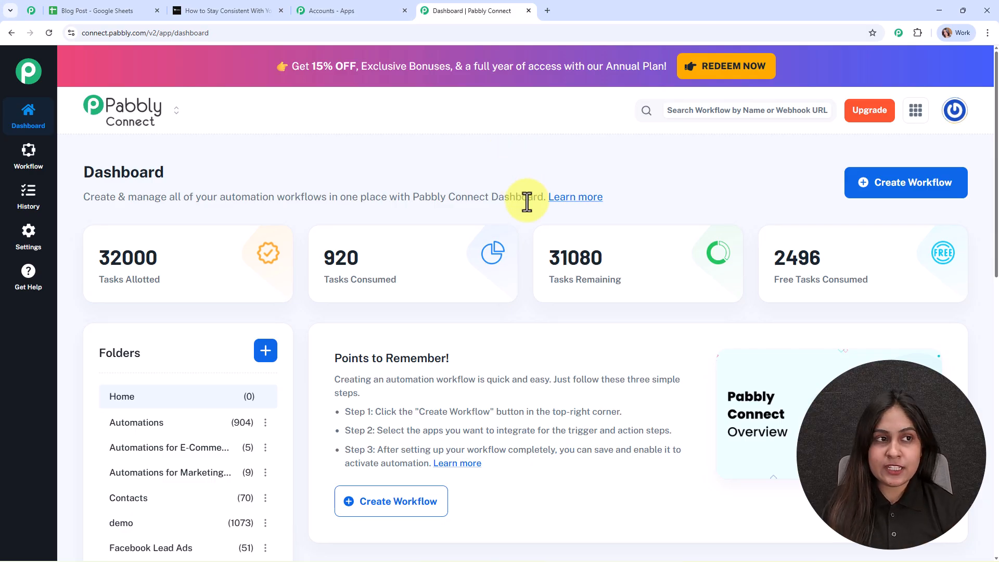
left_click(30, 12)
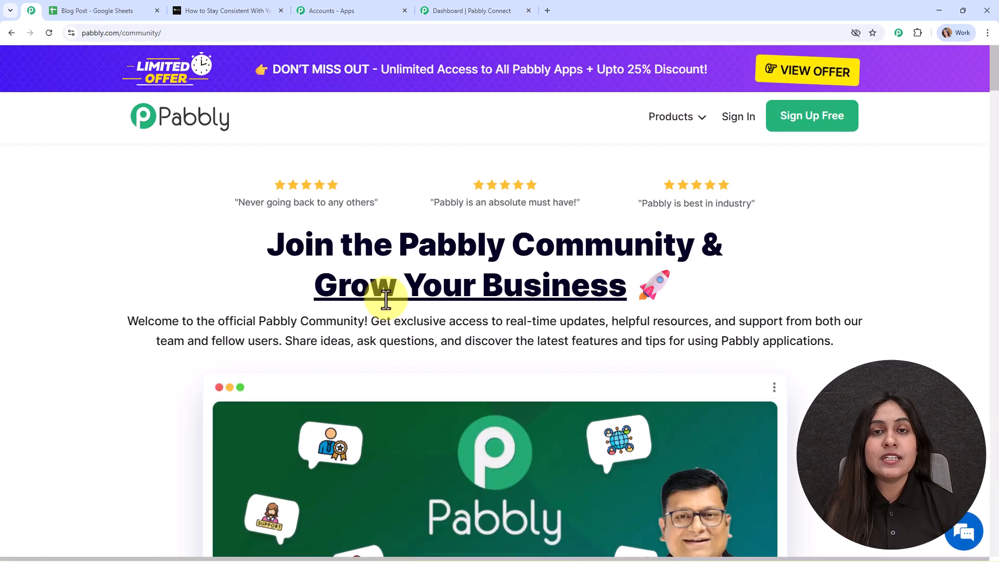
Scroll through the community page's tutorials, success stories and reviews, then return to the Pabbly Connect dashboard.
scroll(394, 338, "down", 4)
scroll(394, 339, "down", 10)
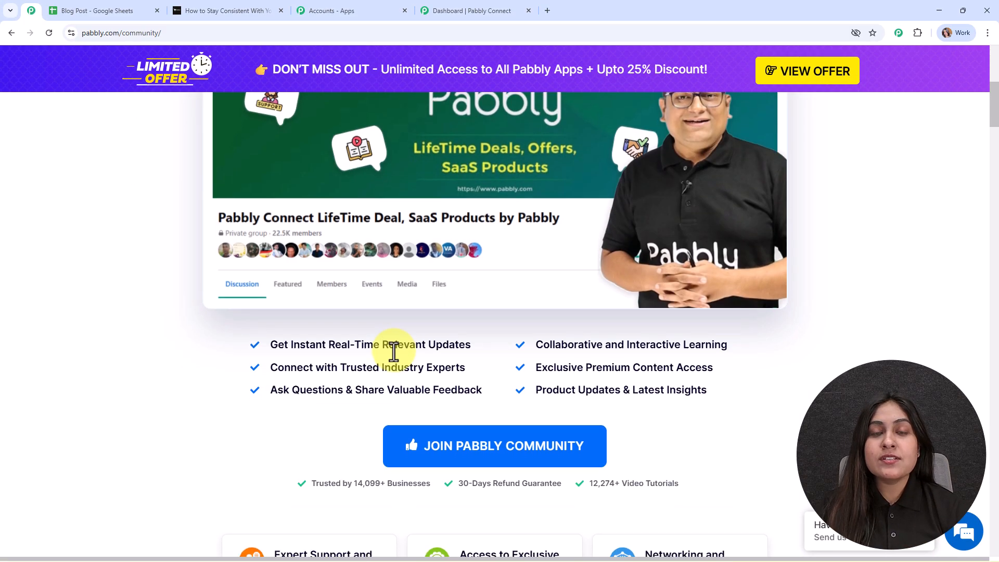
scroll(395, 364, "down", 10)
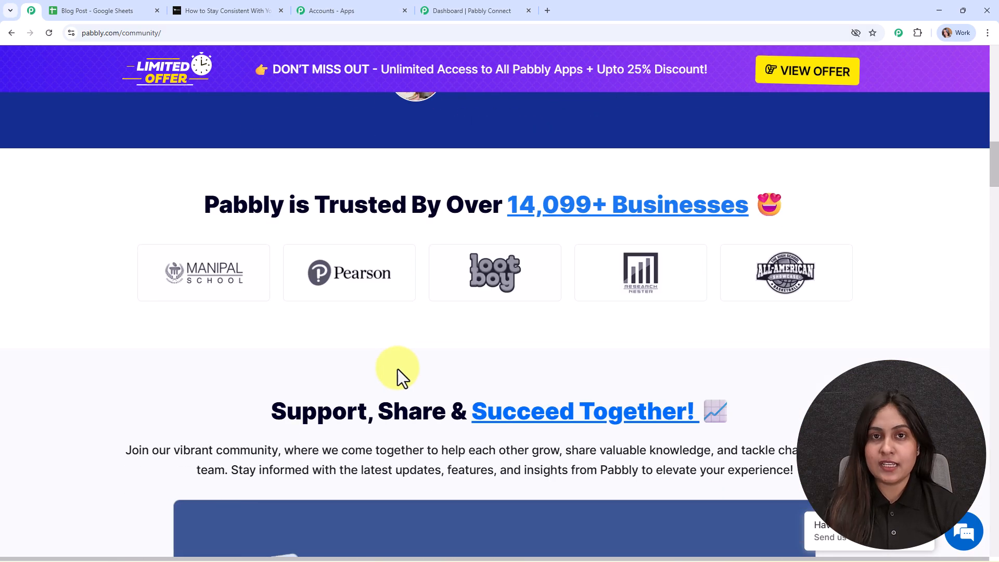
scroll(397, 370, "down", 4)
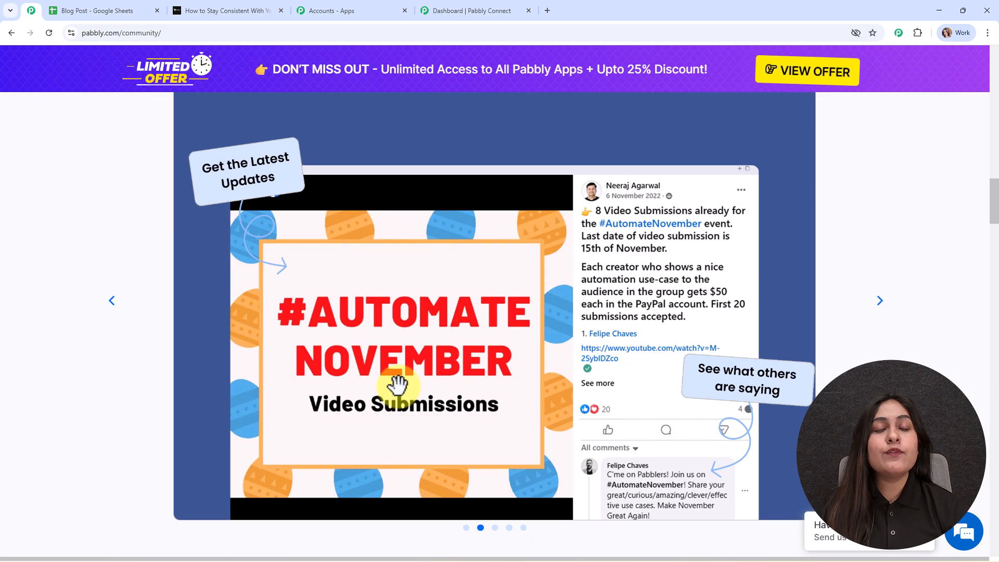
scroll(398, 382, "down", 12)
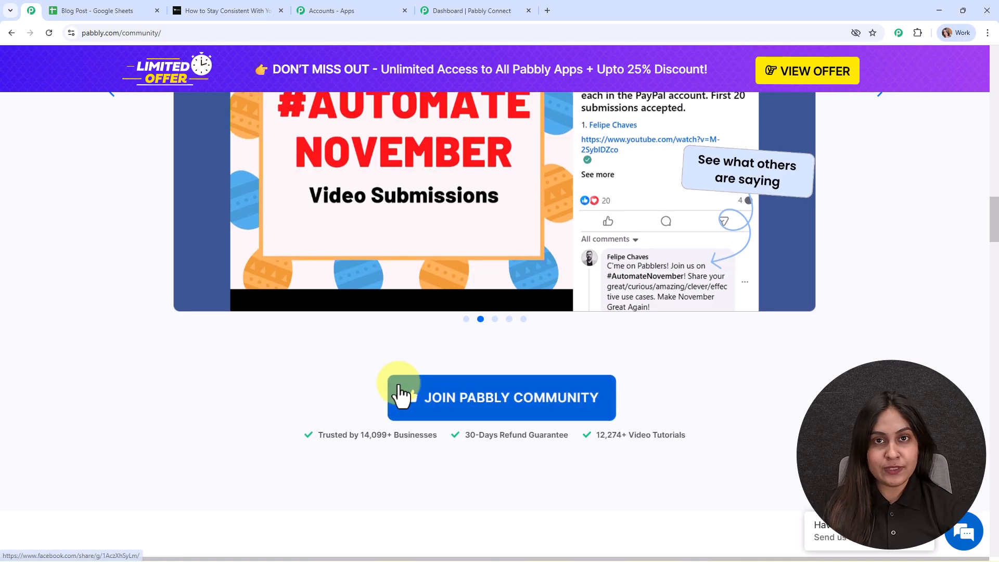
scroll(399, 384, "down", 8)
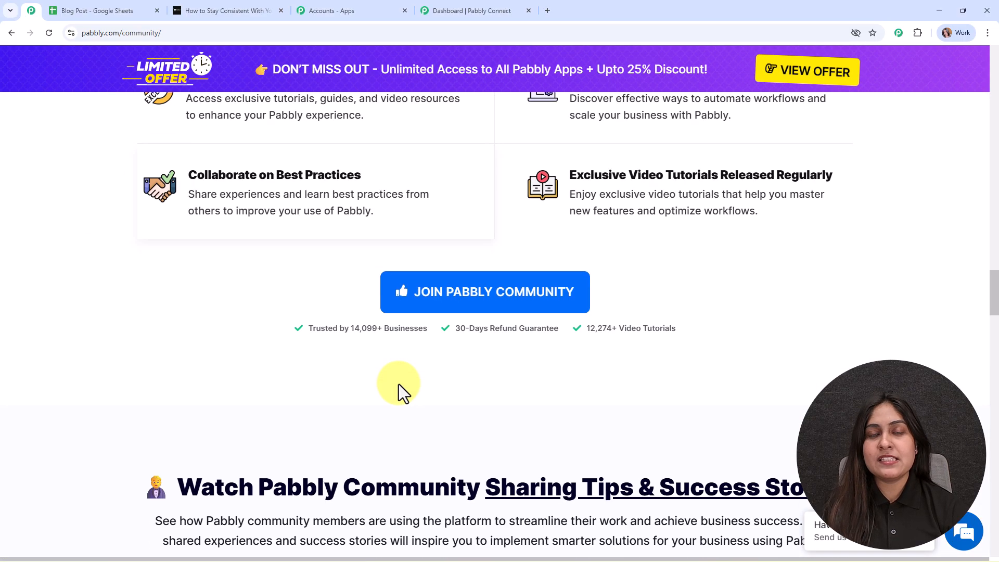
scroll(399, 384, "down", 1)
scroll(398, 384, "down", 10)
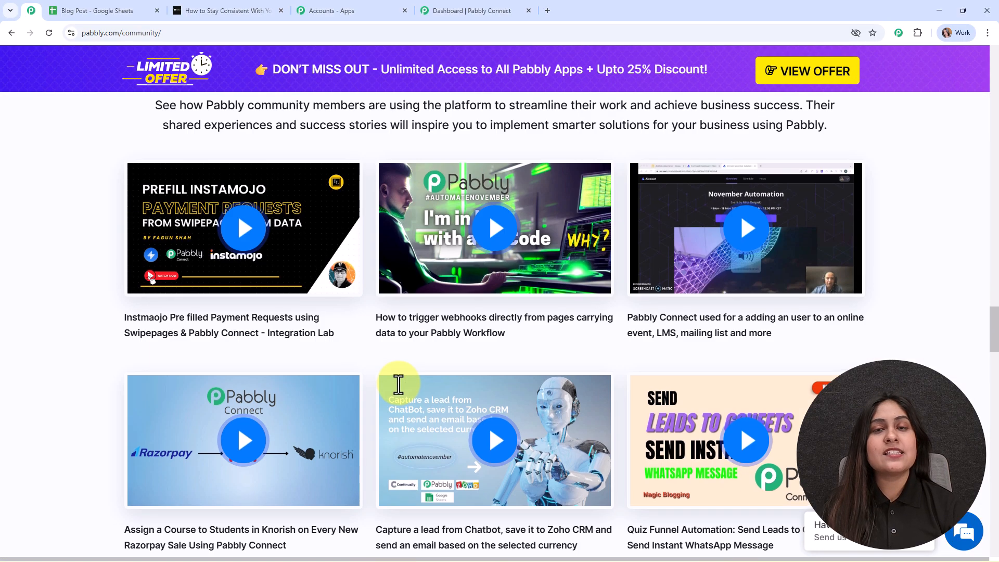
scroll(394, 352, "down", 11)
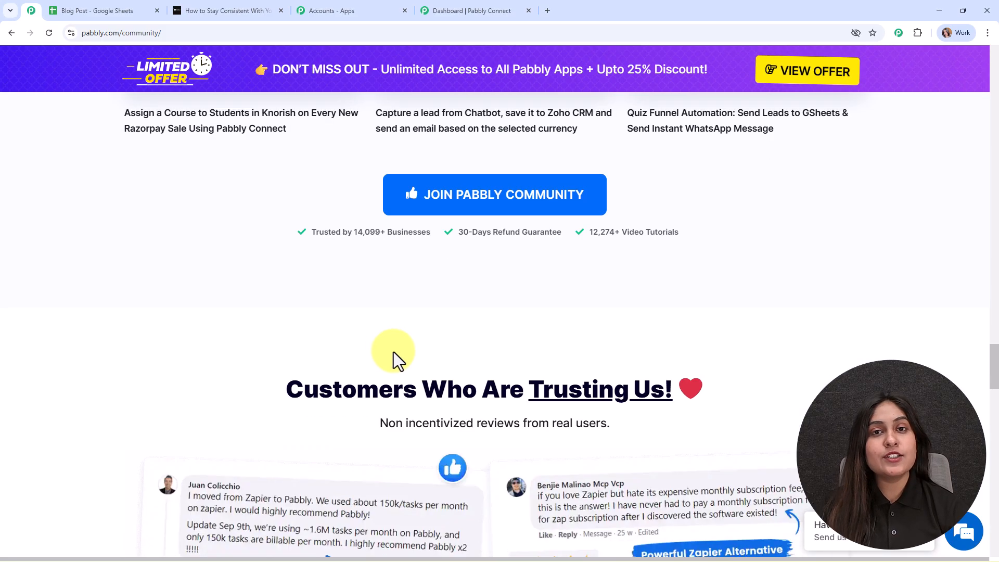
scroll(394, 352, "down", 14)
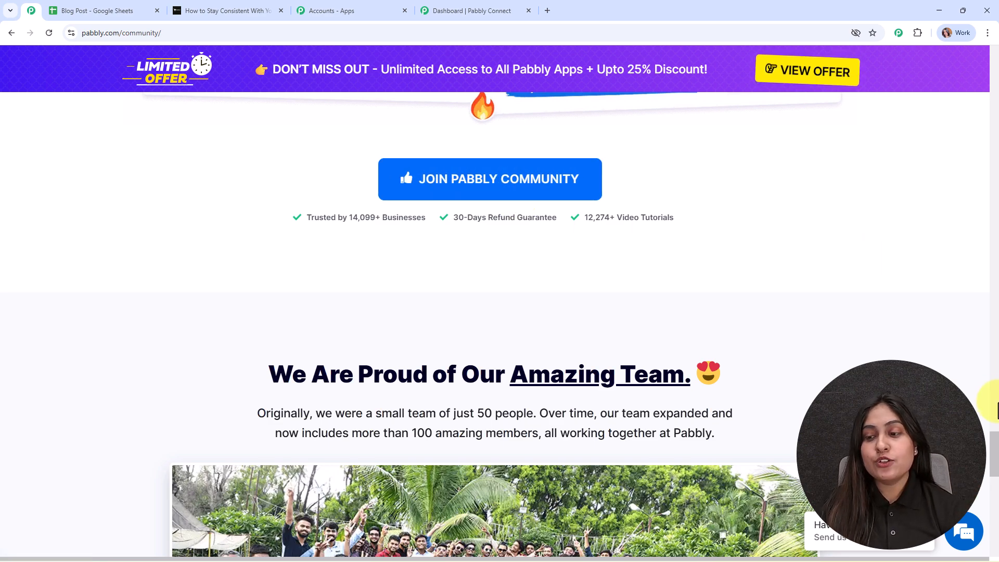
left_click_drag(992, 437, 993, 72)
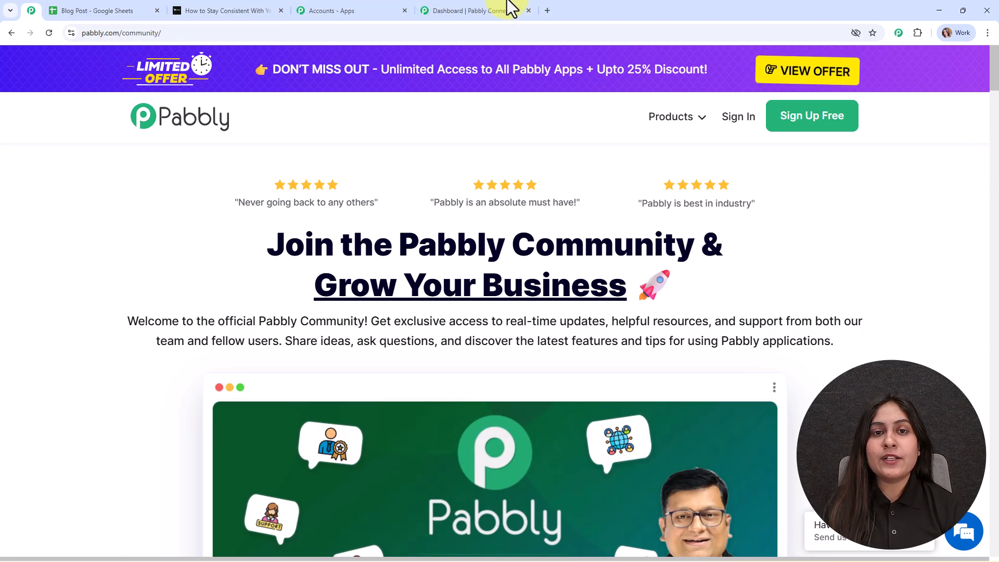
left_click(470, 11)
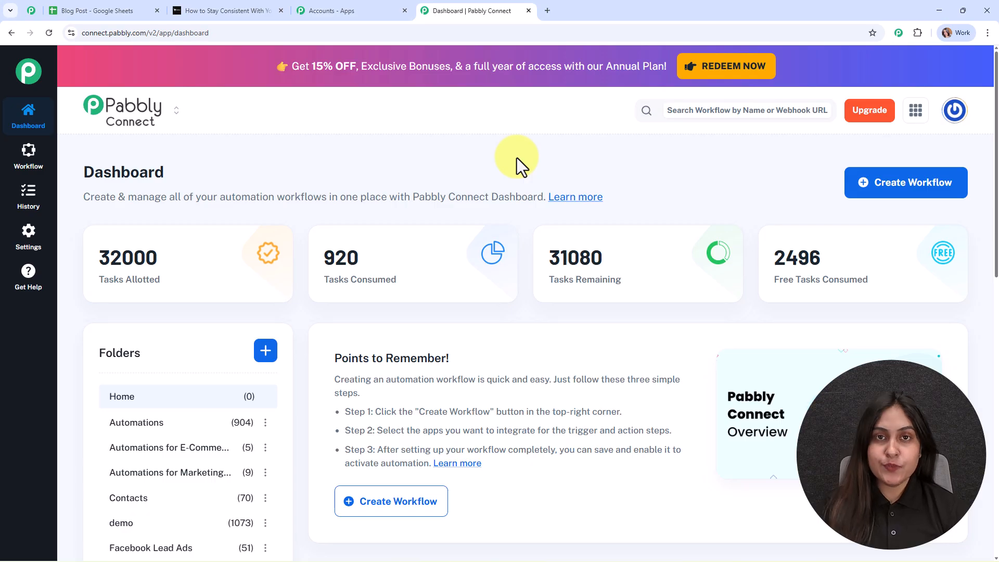
Start a New (Beta) workflow named 'Automatically Create WordPress Posts from Google Sheets'.
left_click(912, 191)
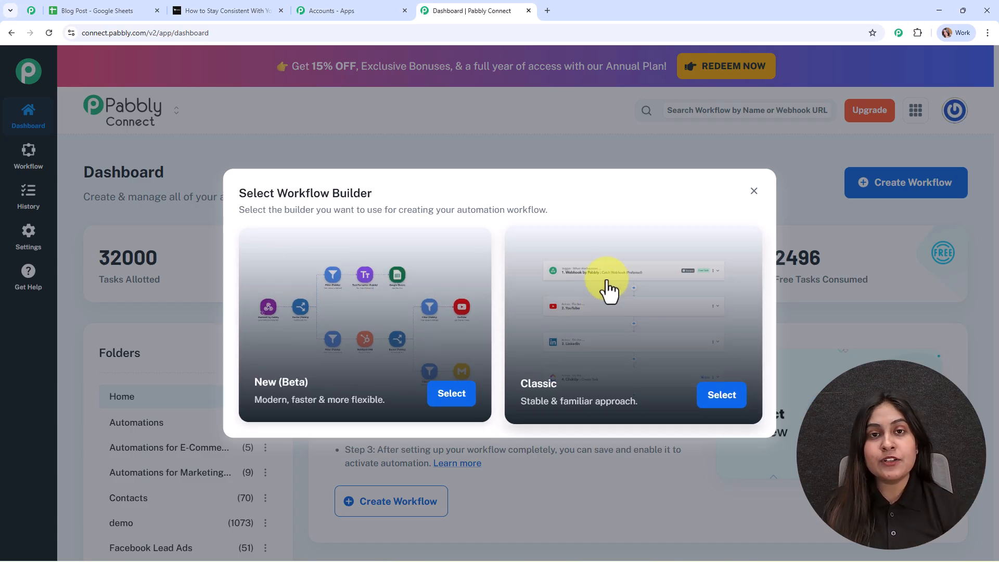
left_click(458, 398)
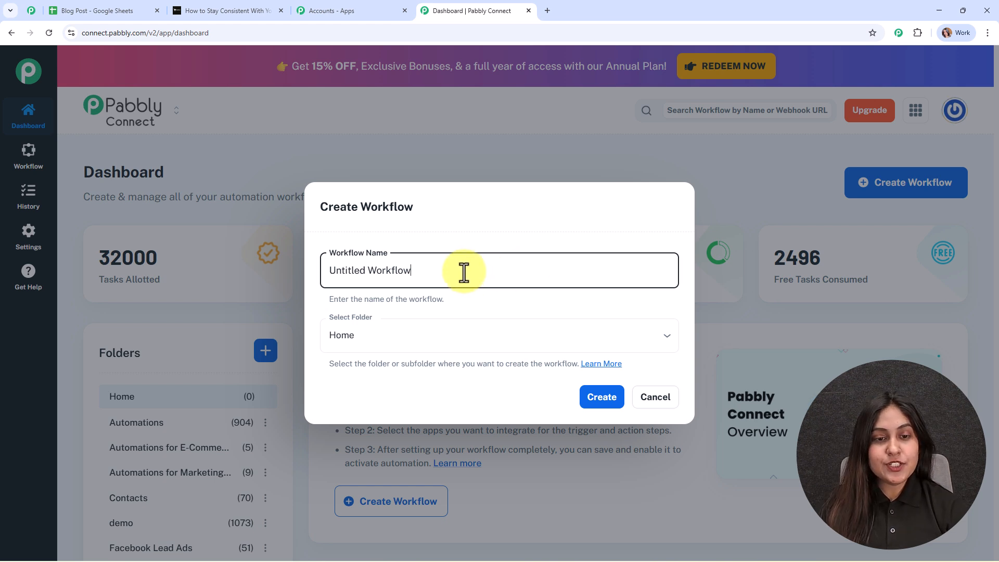
left_click_drag(464, 272, 229, 271)
type("Automatically Create WordPress Posts from Google Sheets")
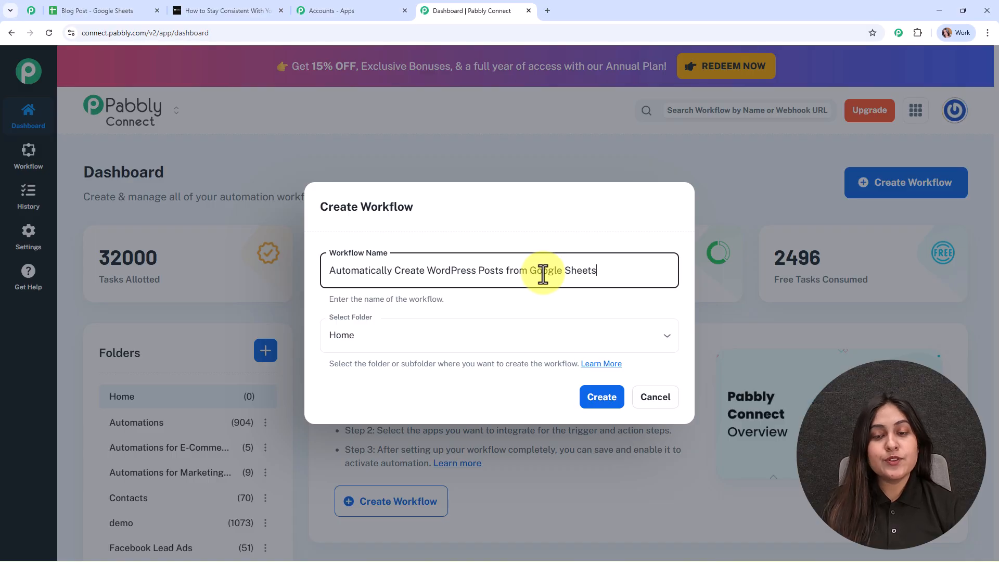
Place it in the Google Sheets folder and open the Learn More folders help article.
left_click(583, 341)
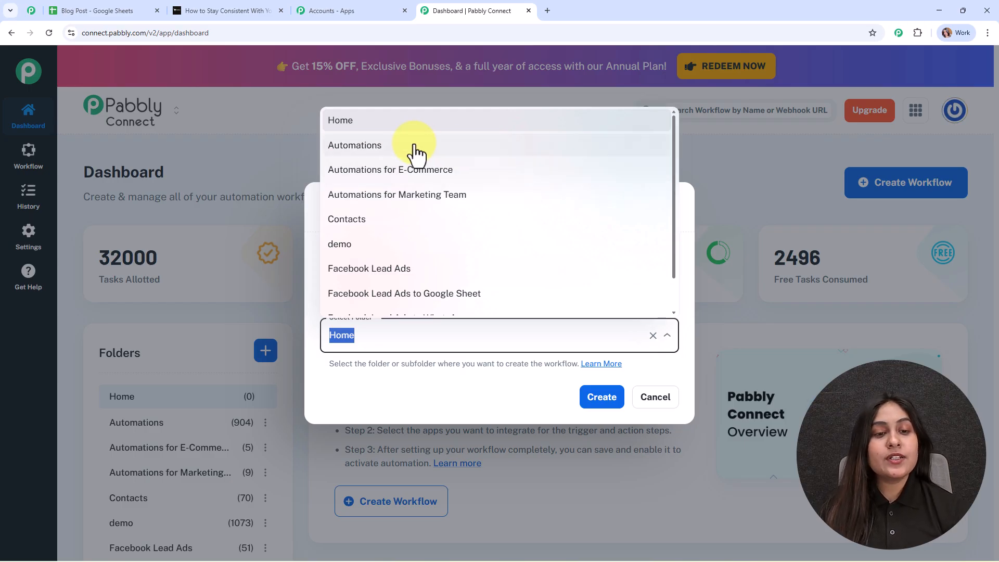
scroll(405, 274, "down", 2)
left_click(408, 302)
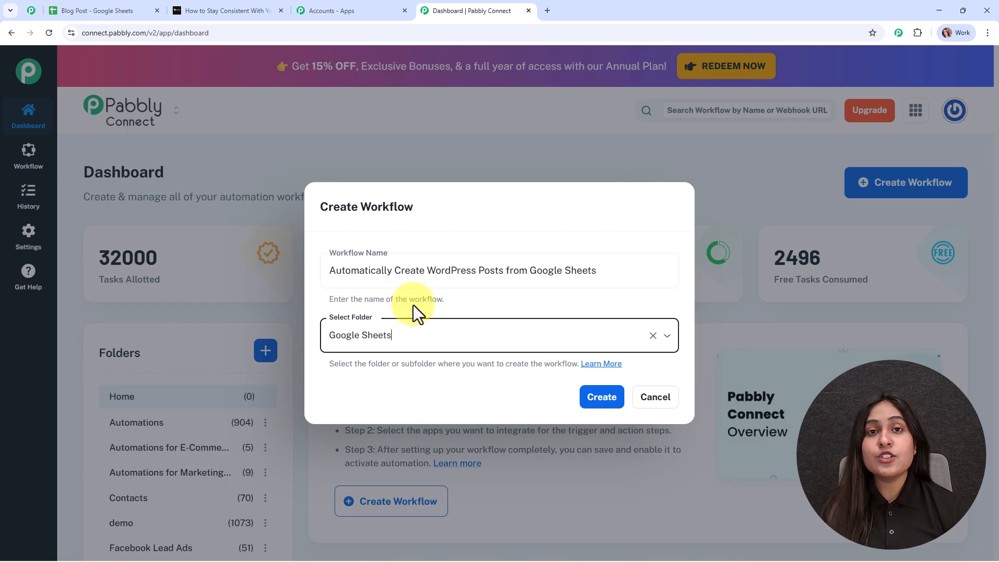
left_click(593, 366)
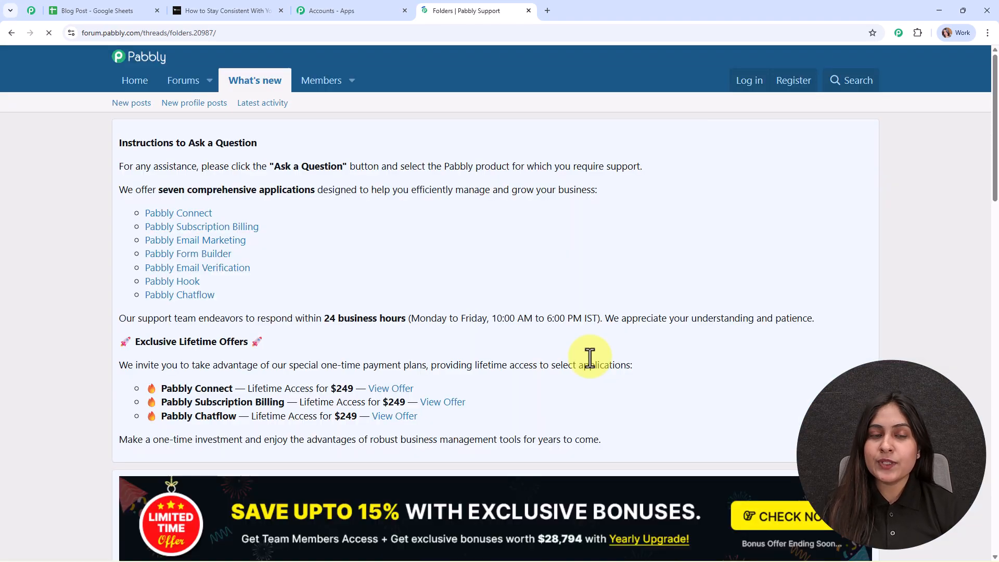
scroll(554, 292, "down", 12)
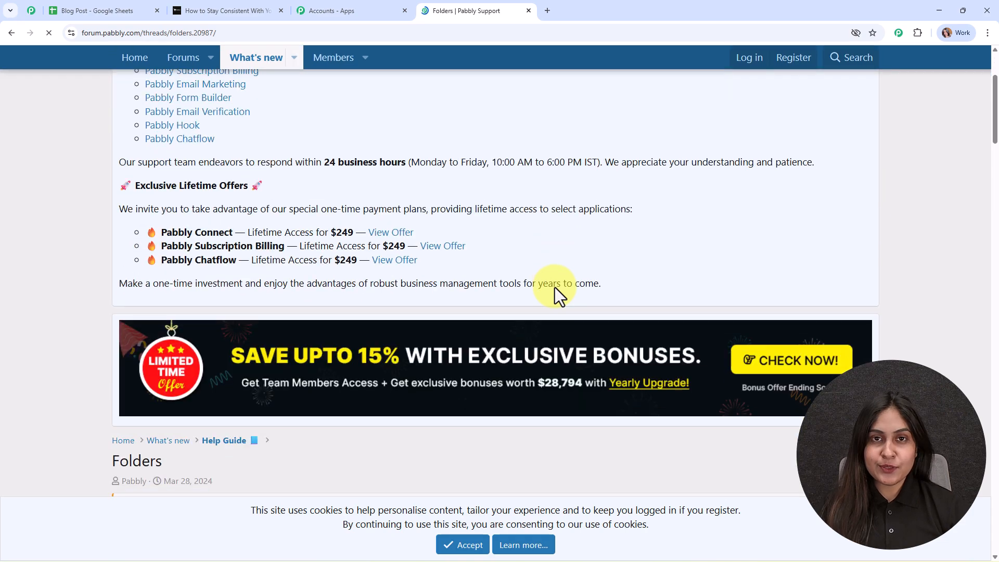
scroll(499, 364, "down", 15)
scroll(498, 363, "down", 1)
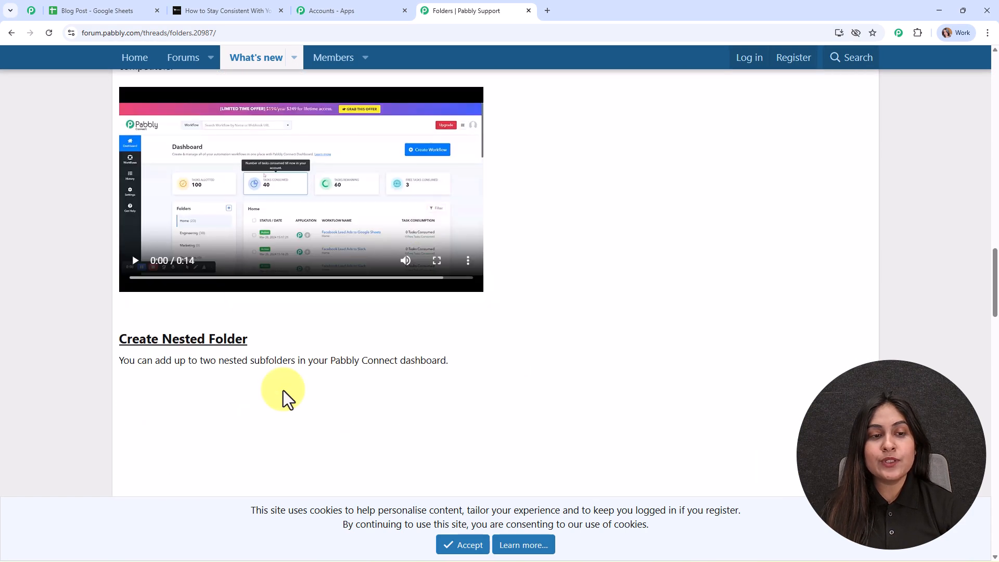
scroll(452, 323, "up", 3)
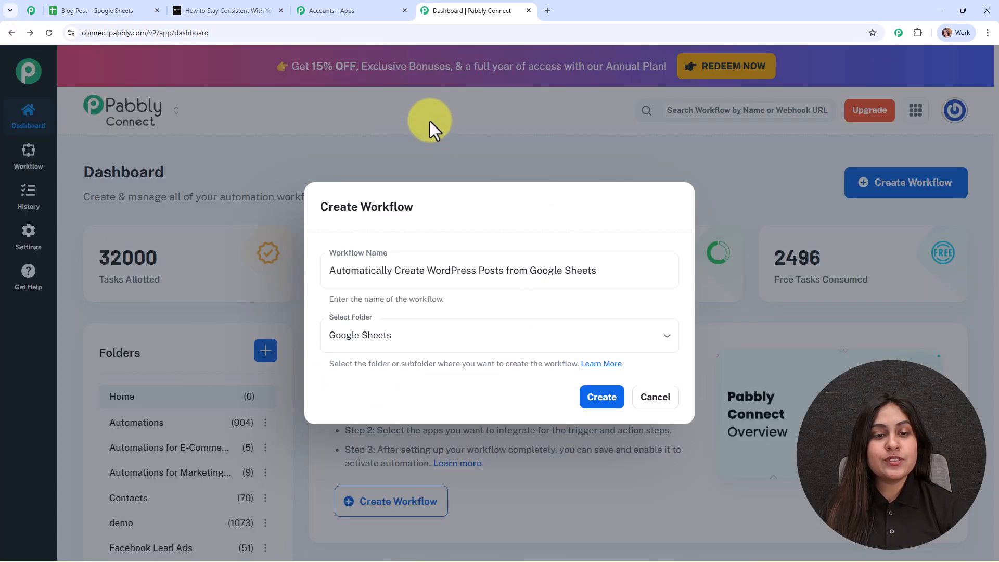
Confirm the Create Workflow dialog to open the new workflow's empty builder canvas.
left_click(599, 395)
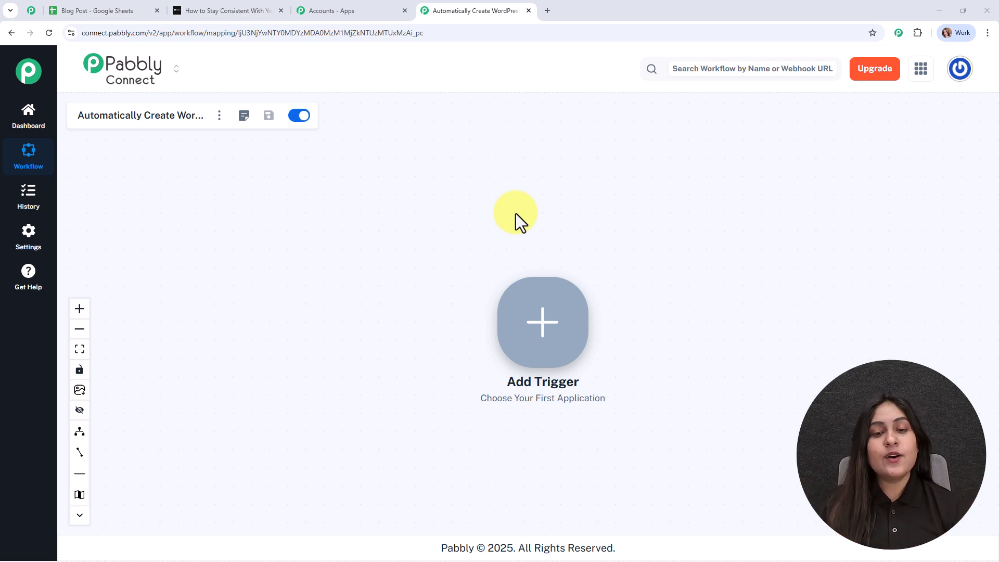
Add Google Sheets 'New or Updated Spreadsheet Row' as the trigger and connect it.
left_click(545, 333)
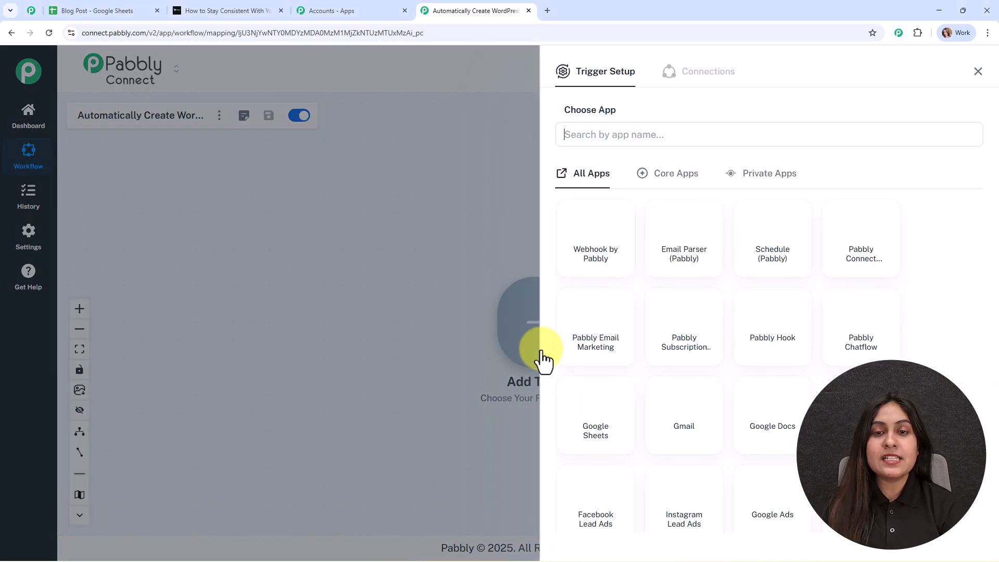
type("sheet")
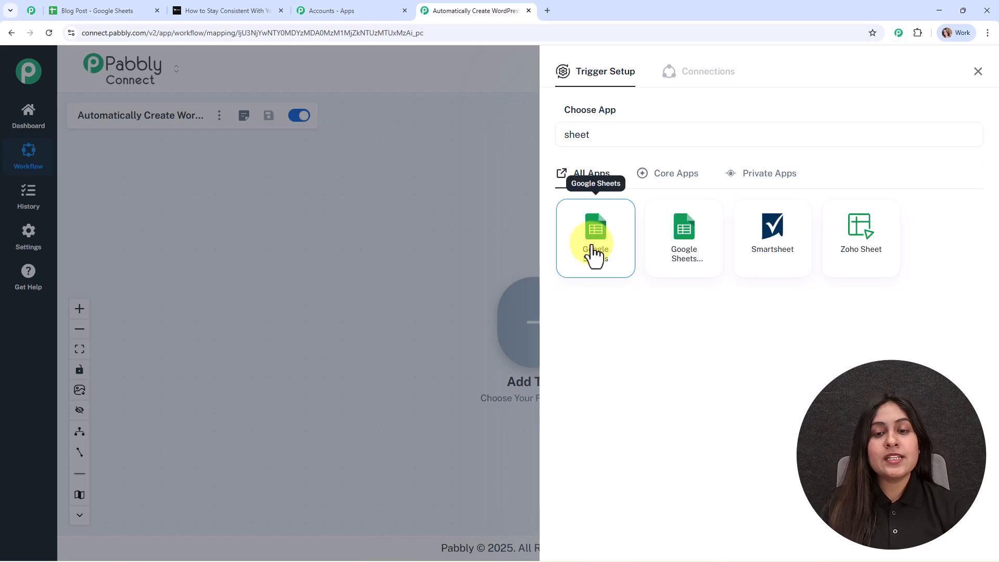
left_click(593, 255)
left_click(598, 195)
left_click(618, 235)
left_click(618, 236)
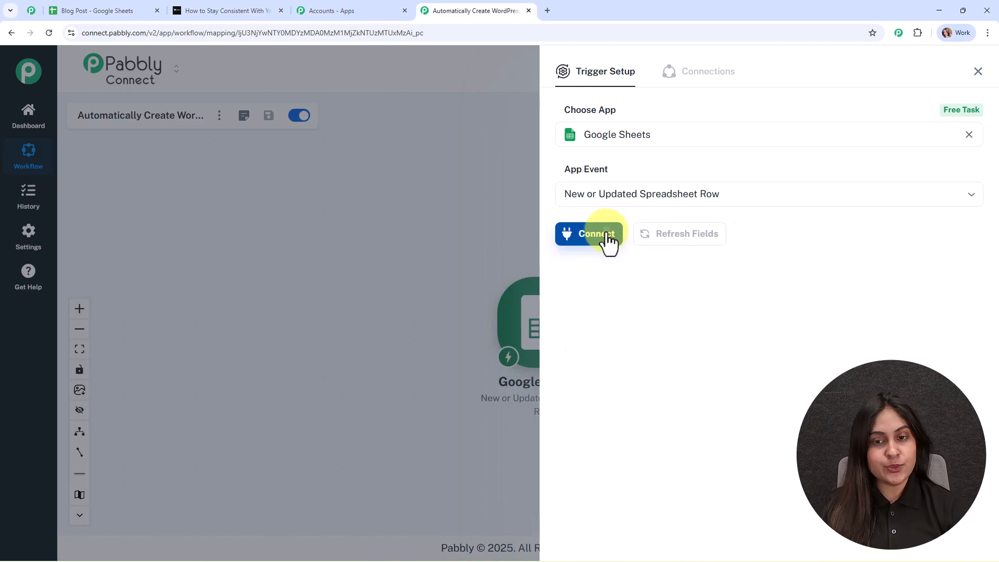
Copy the trigger's webhook URL and switch to the Blog Post spreadsheet.
scroll(832, 267, "down", 3)
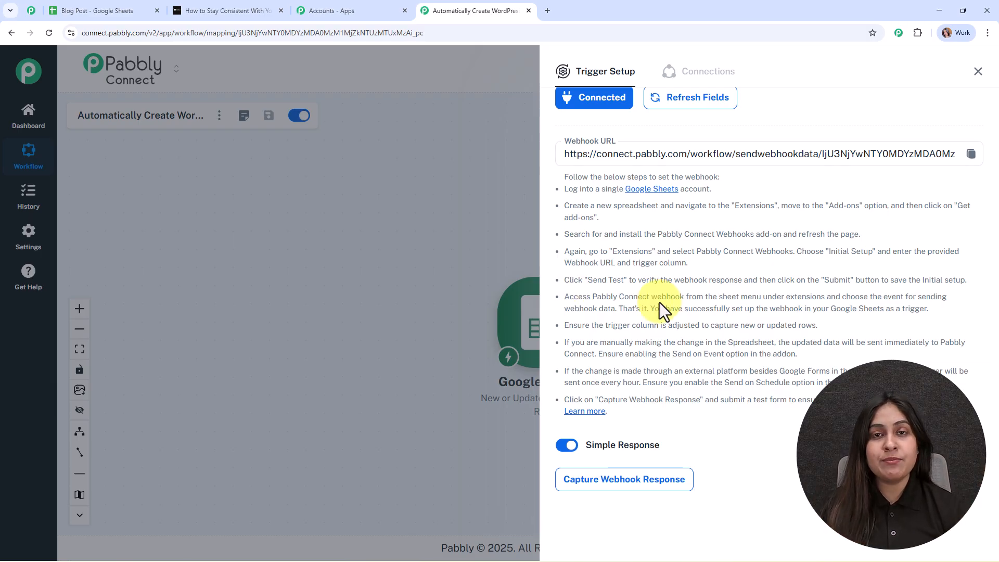
left_click_drag(571, 188, 968, 401)
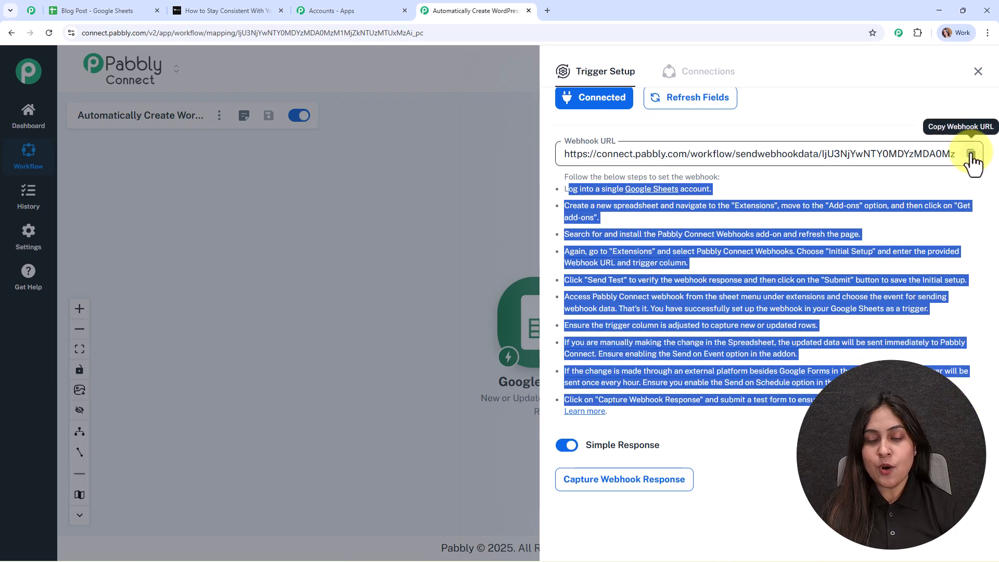
left_click(970, 155)
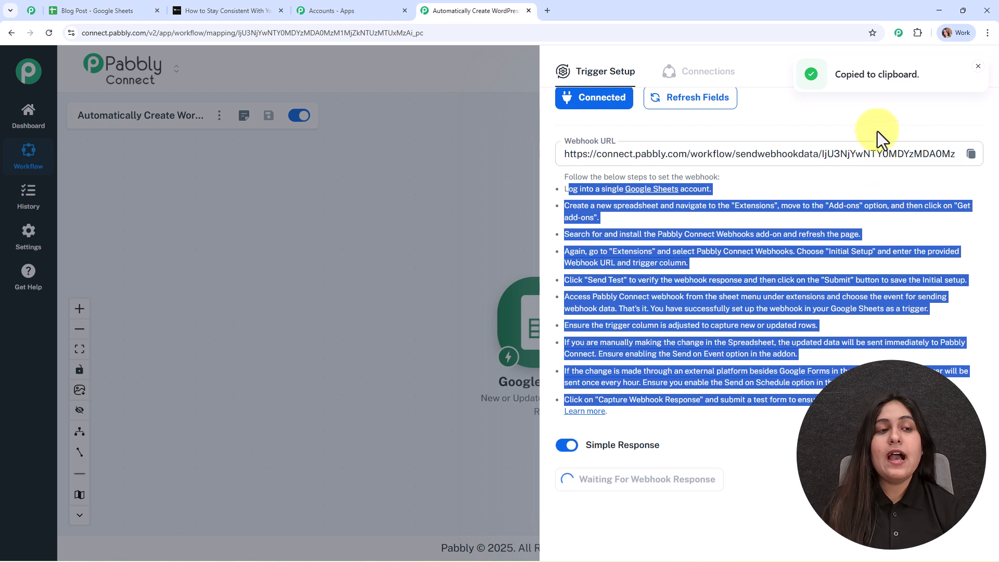
left_click(108, 1)
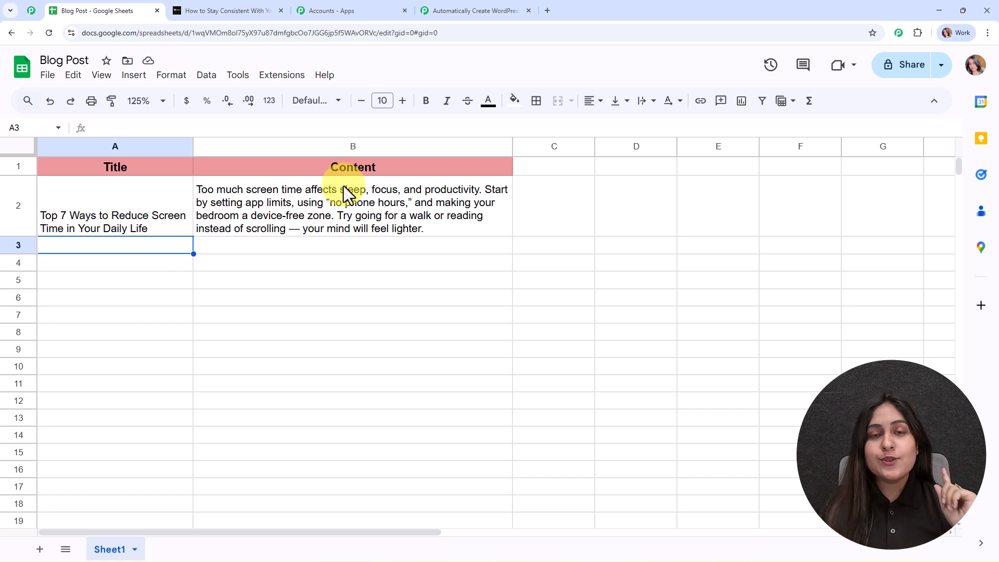
left_click(285, 78)
mouse_move(297, 100)
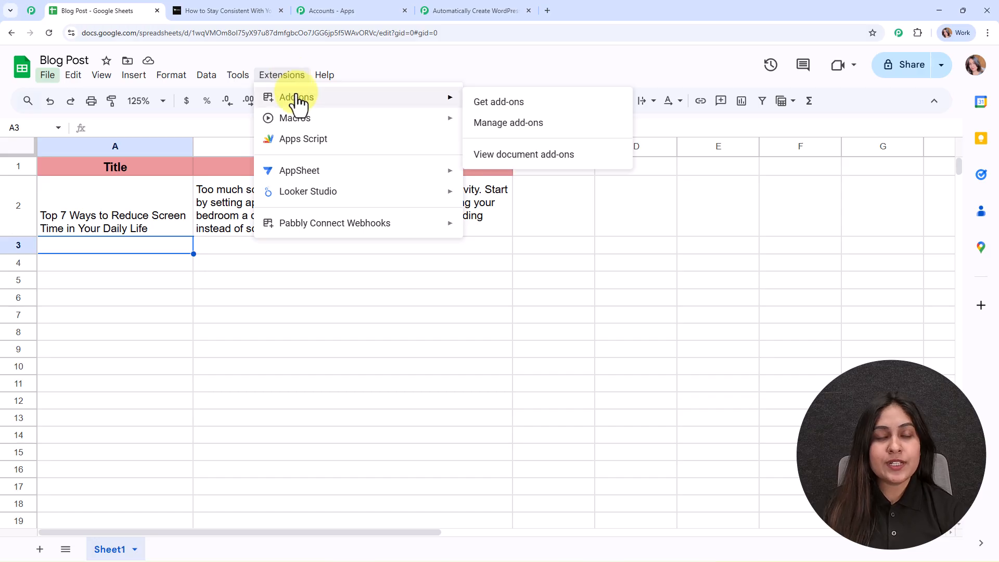
left_click(471, 101)
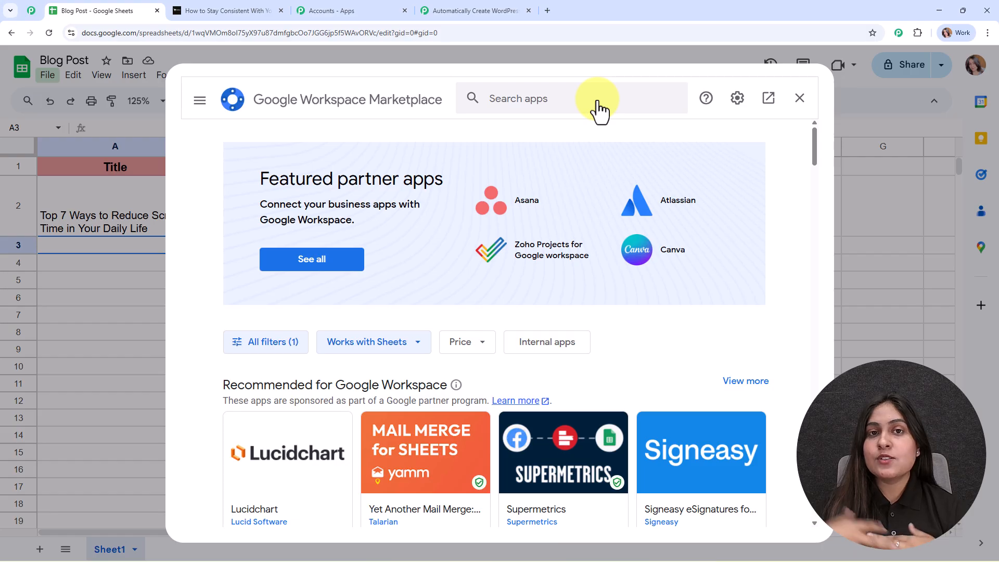
left_click(597, 99)
type("p")
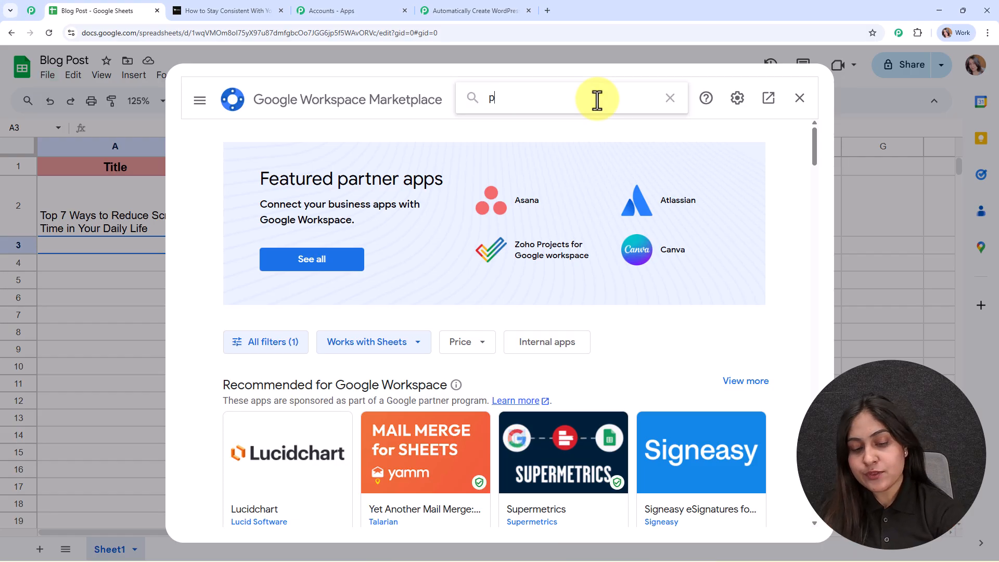
type("abbl")
left_click(615, 112)
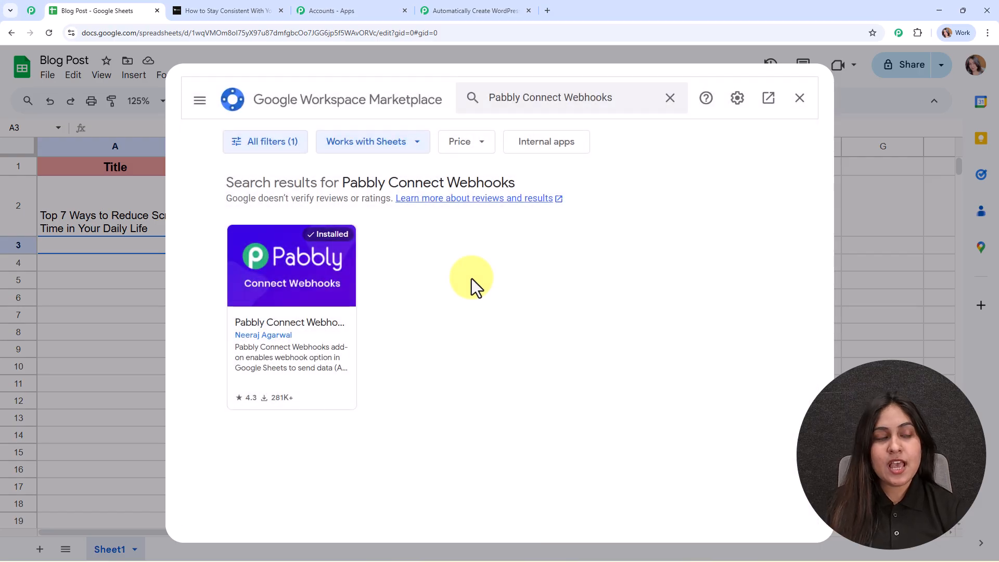
left_click(283, 310)
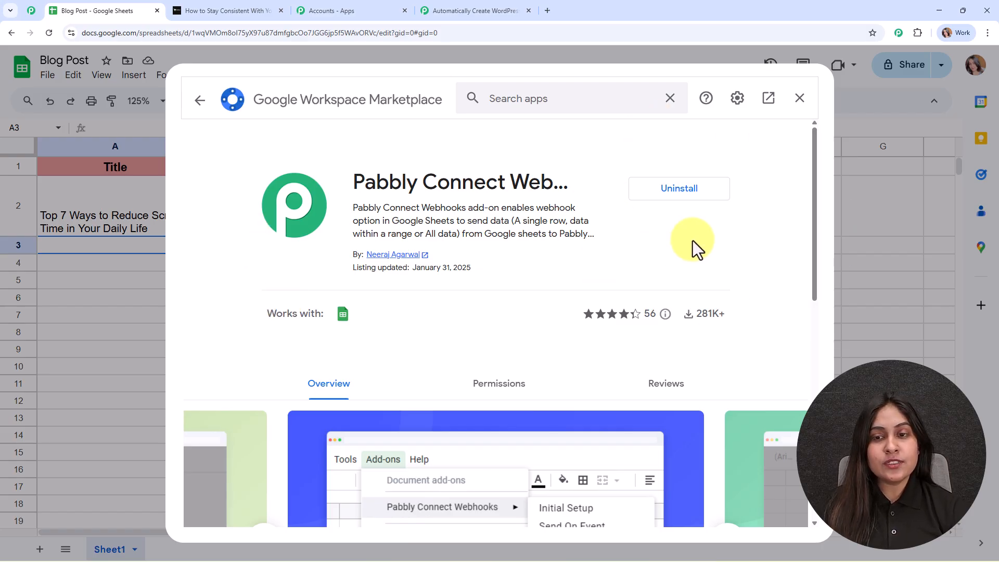
left_click(203, 107)
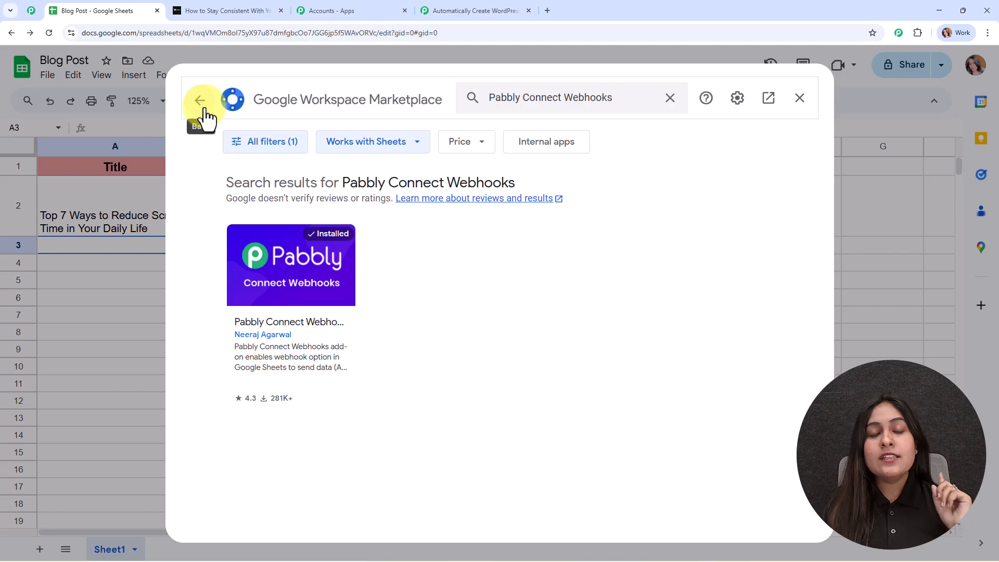
left_click(800, 100)
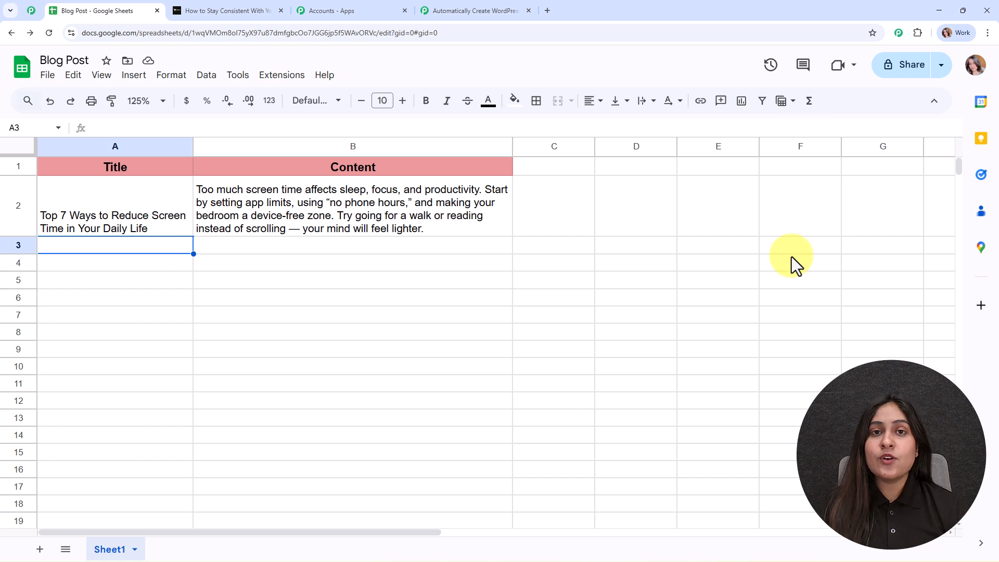
Reload the Blog Post sheet and open the Pabbly Connect Webhooks Initial Setup form.
left_click(50, 32)
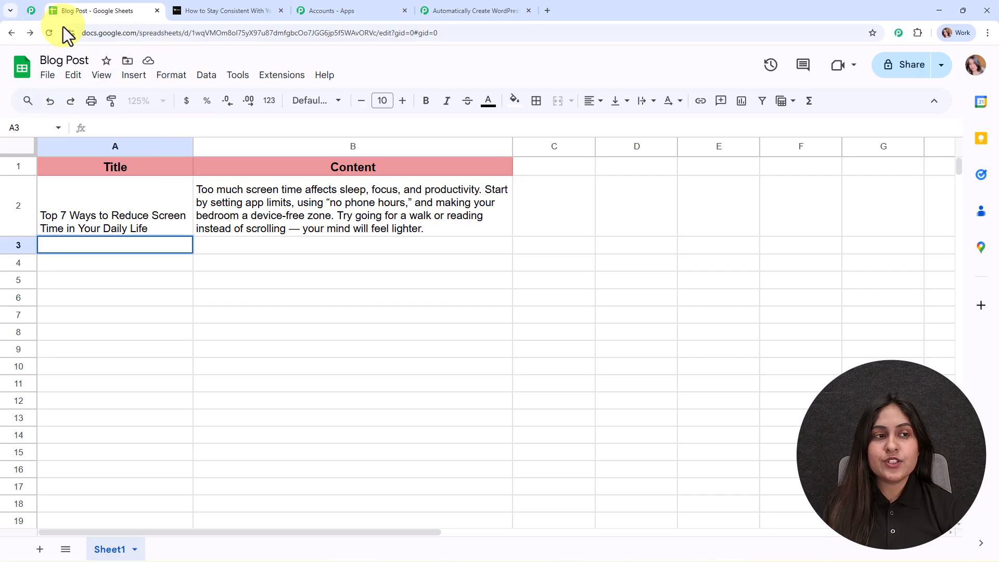
left_click(287, 76)
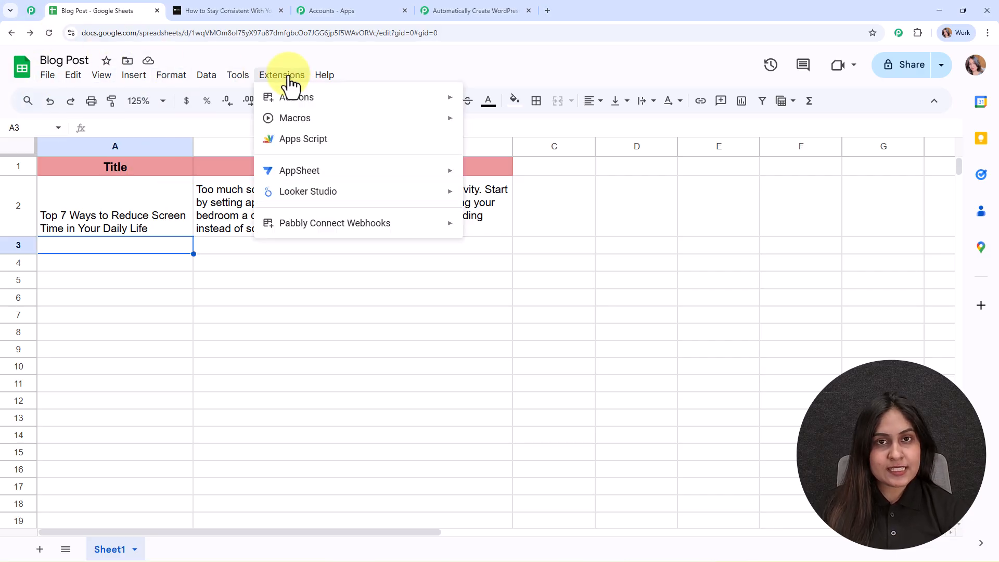
mouse_move(368, 233)
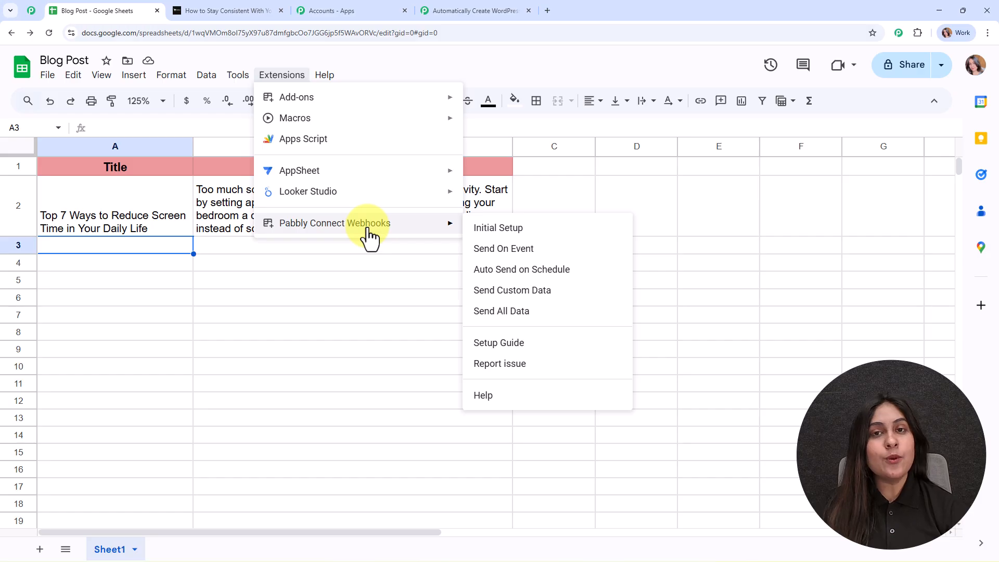
left_click(520, 229)
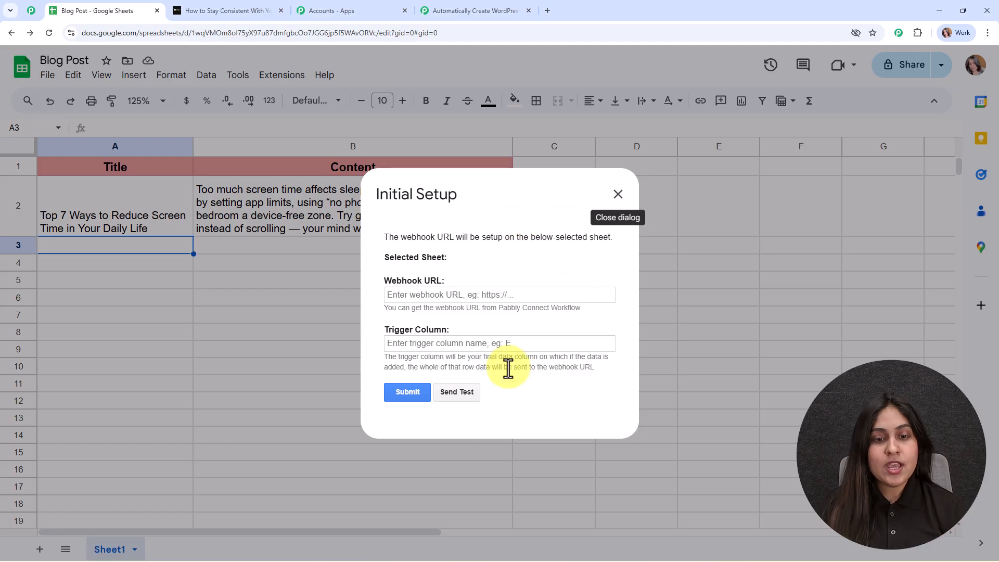
Paste the Pabbly trigger's webhook URL into the setup and save it with trigger column B.
left_click(471, 11)
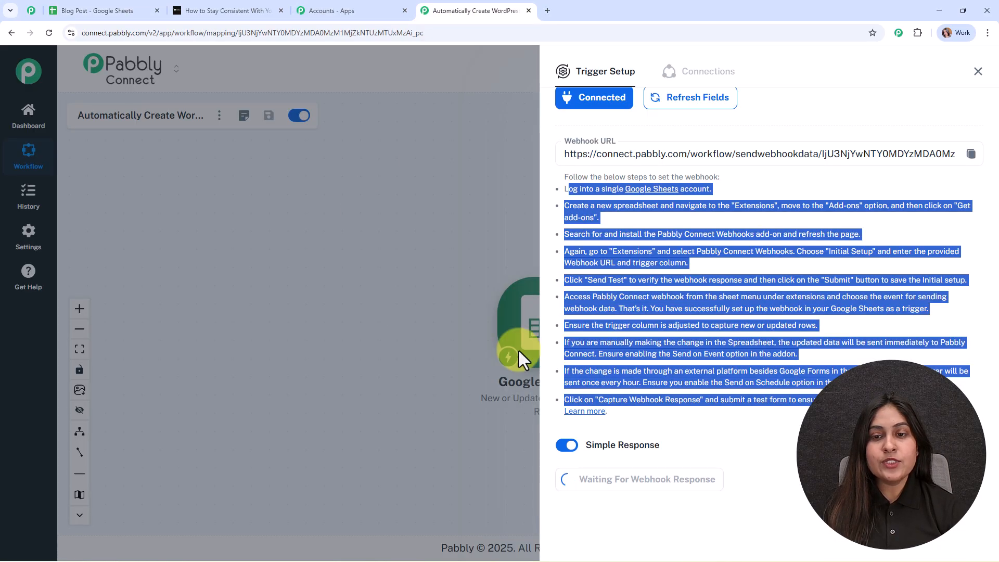
left_click(971, 153)
left_click(140, 9)
left_click(466, 295)
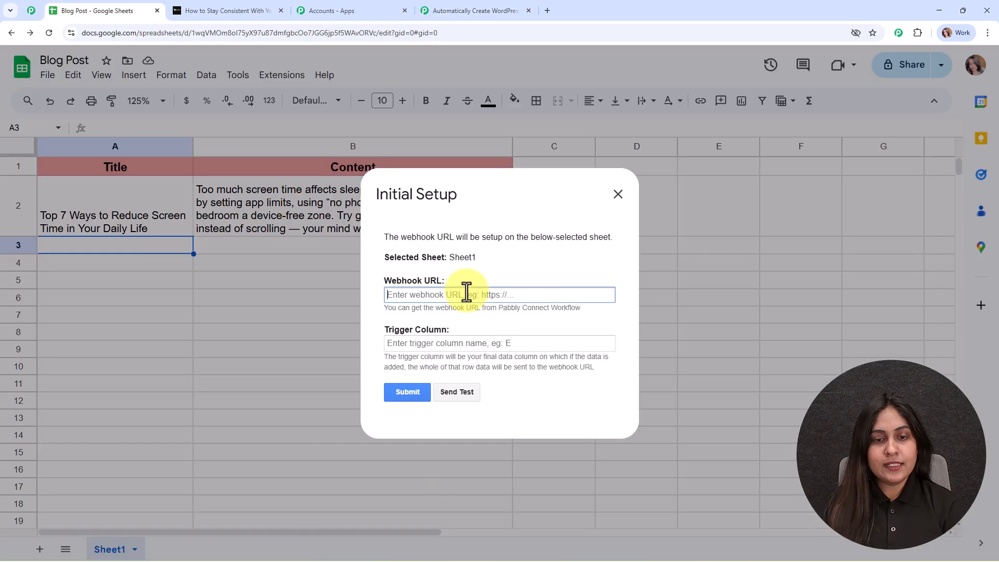
key("ctrl+v")
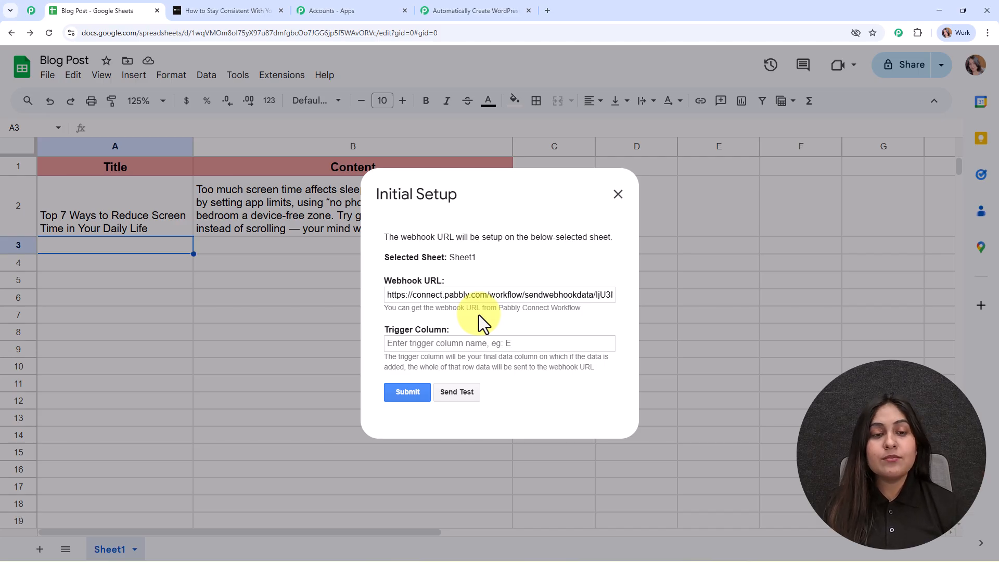
left_click(444, 344)
type("B")
left_click(417, 391)
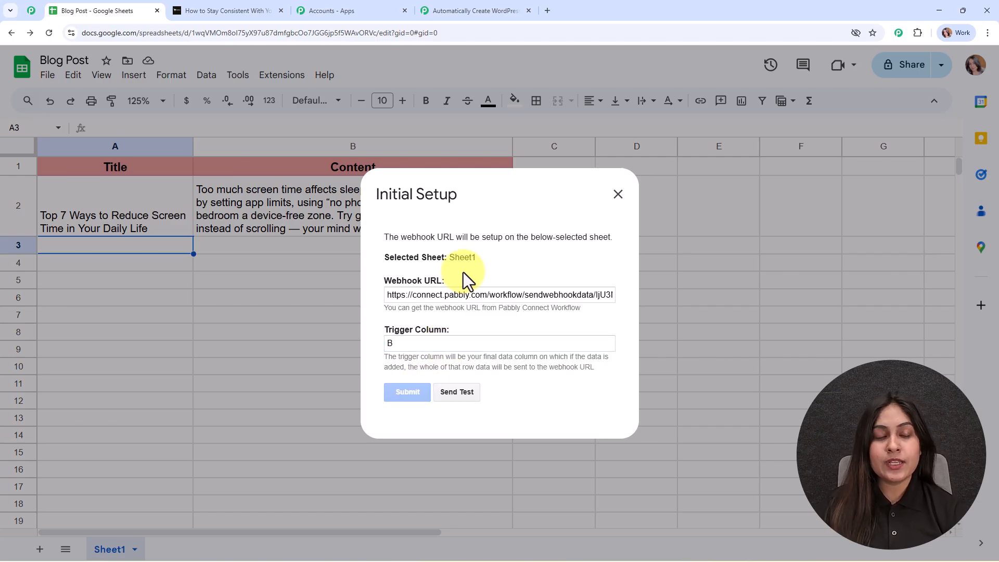
Send row 2's title and content as test data, confirm success, and close the dialog.
scroll(529, 318, "down", 1)
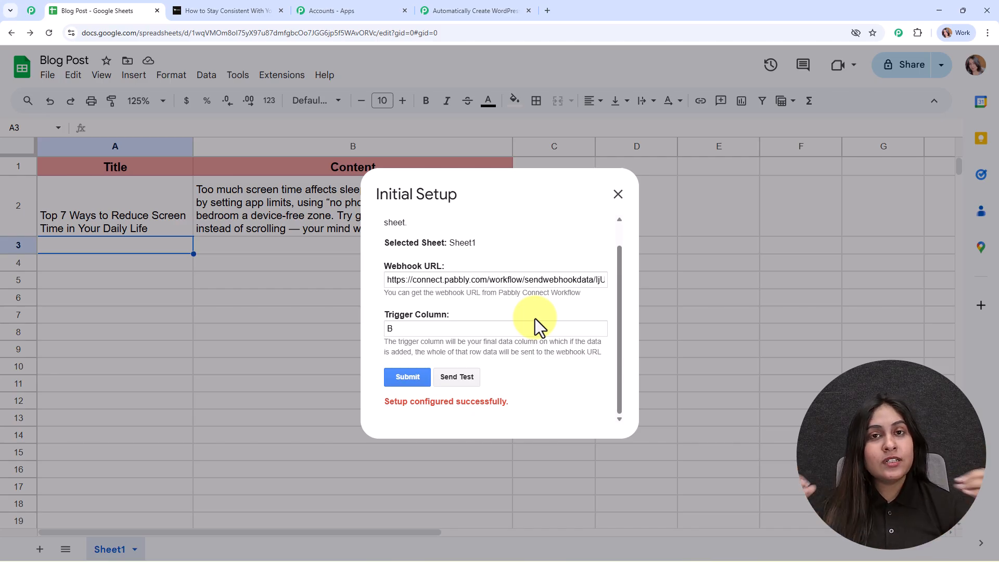
left_click(462, 374)
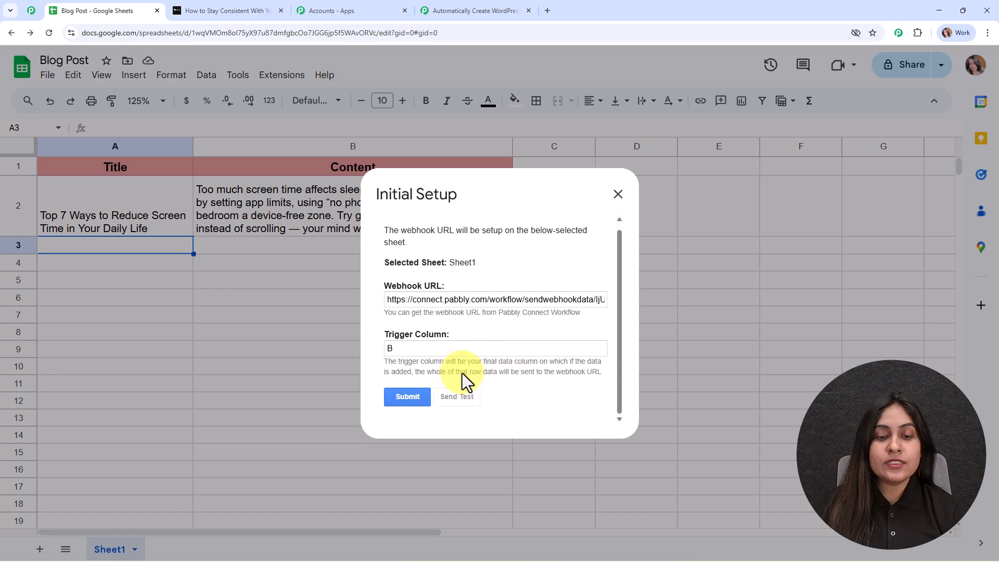
scroll(462, 373, "down", 2)
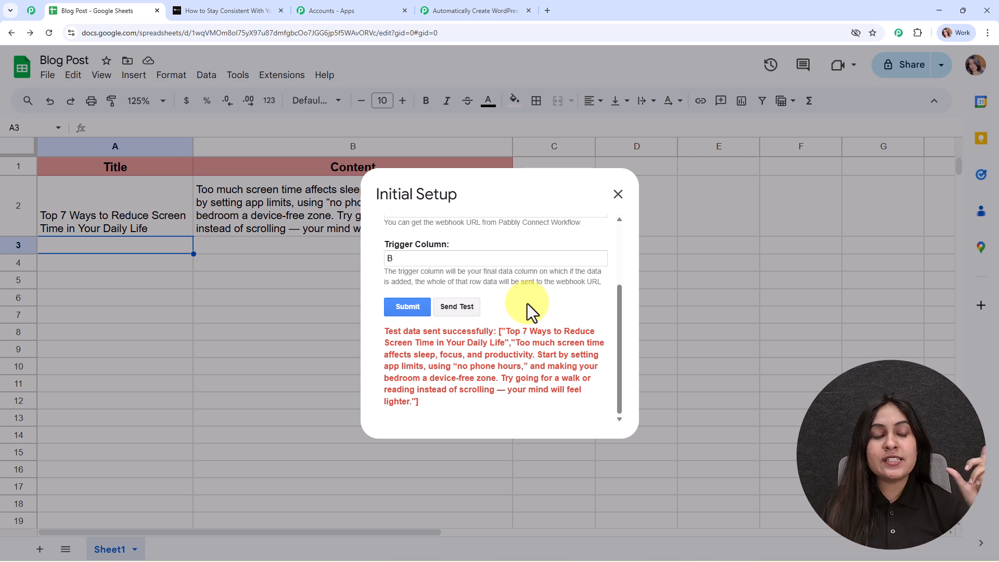
scroll(526, 304, "up", 2)
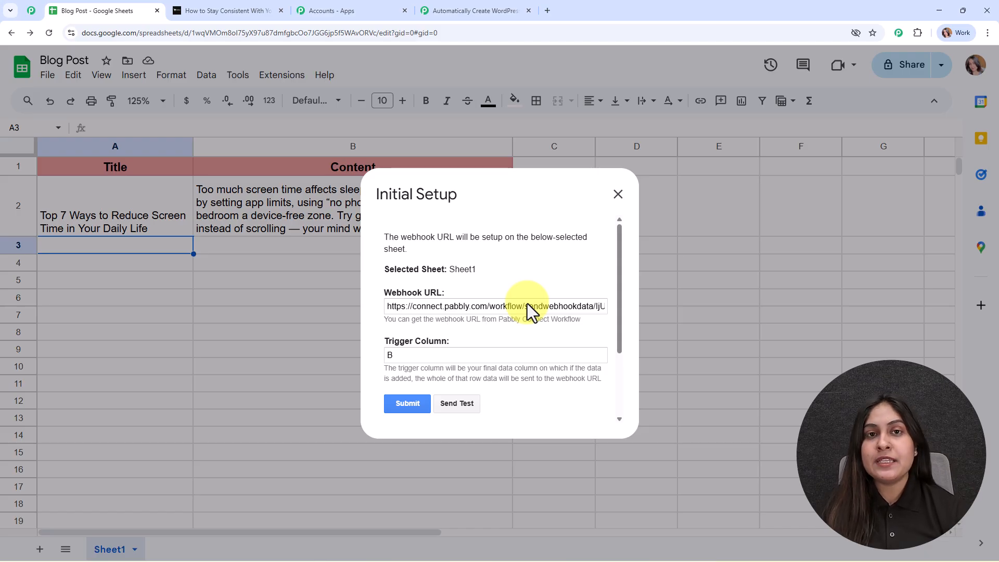
left_click(617, 195)
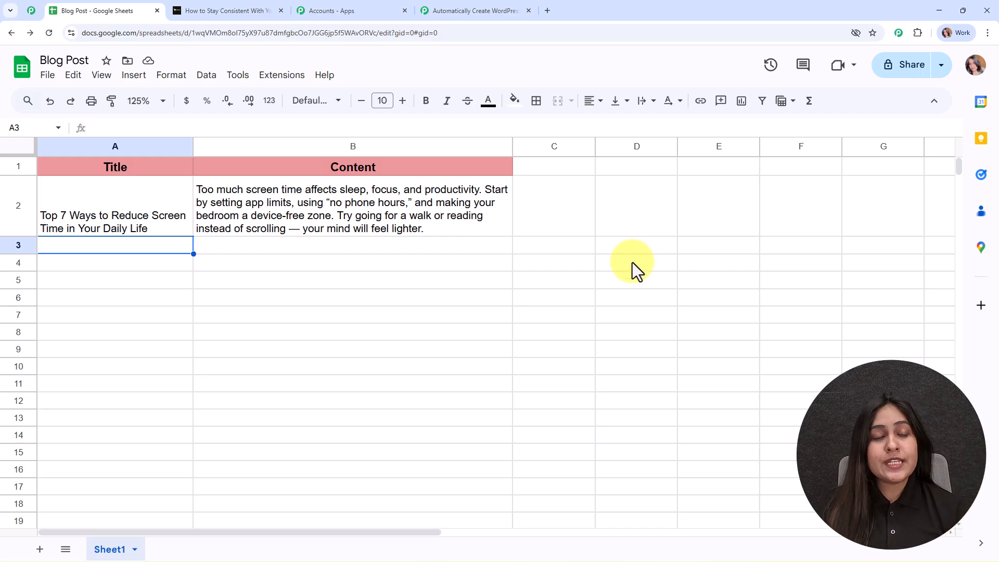
Turn on Send On Event in the Pabbly Connect Webhooks menu and verify it is ticked.
left_click(277, 85)
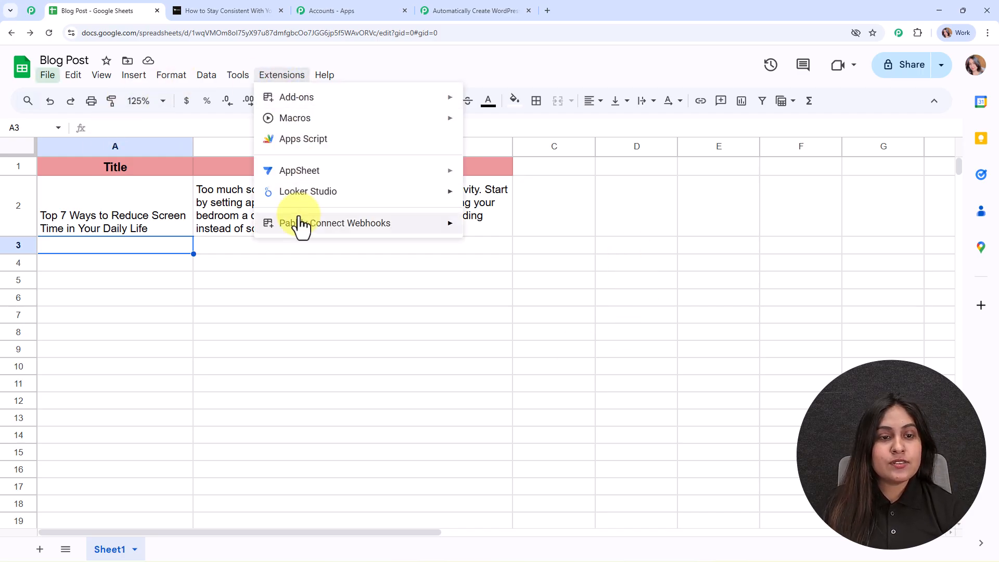
mouse_move(300, 224)
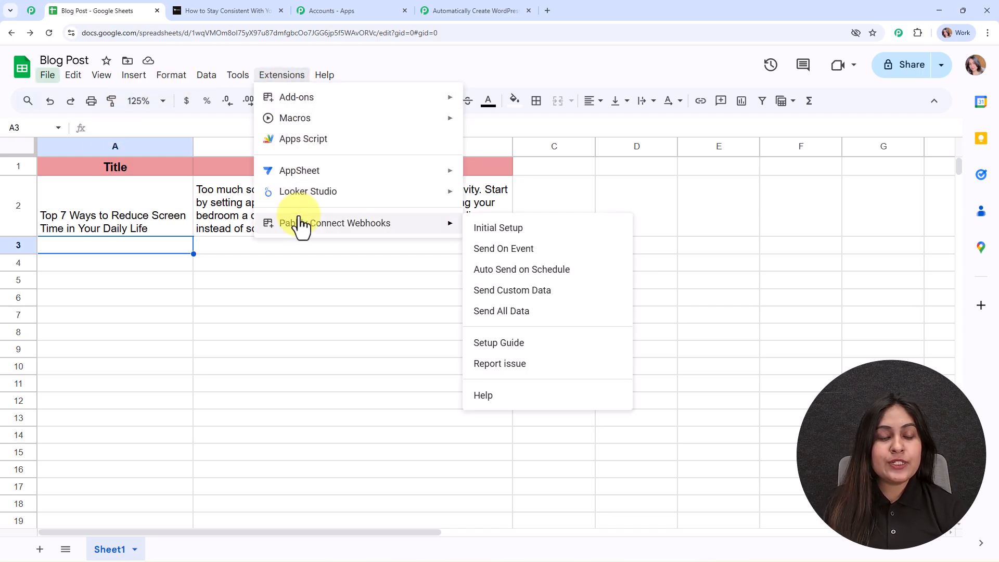
left_click(507, 250)
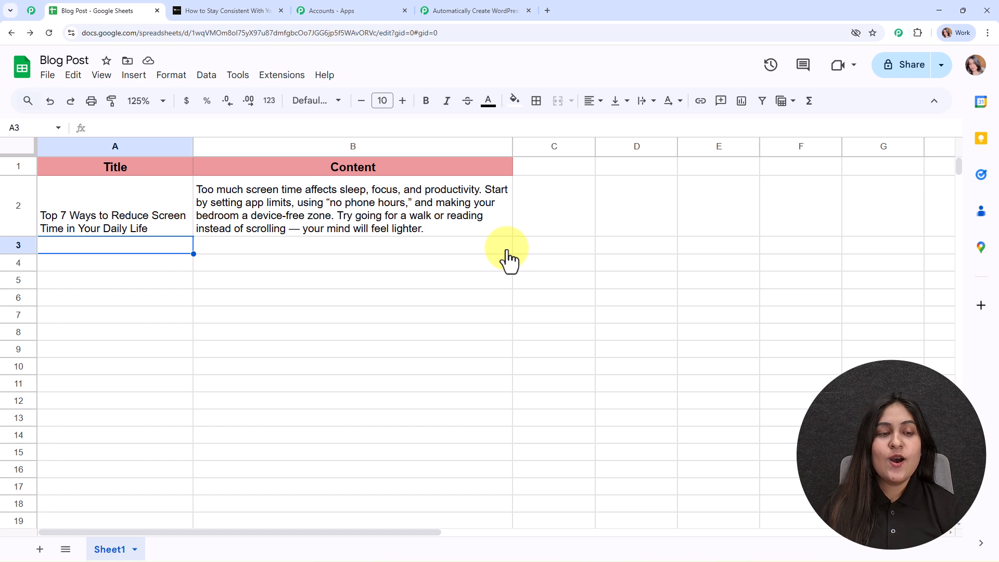
left_click(285, 76)
mouse_move(337, 229)
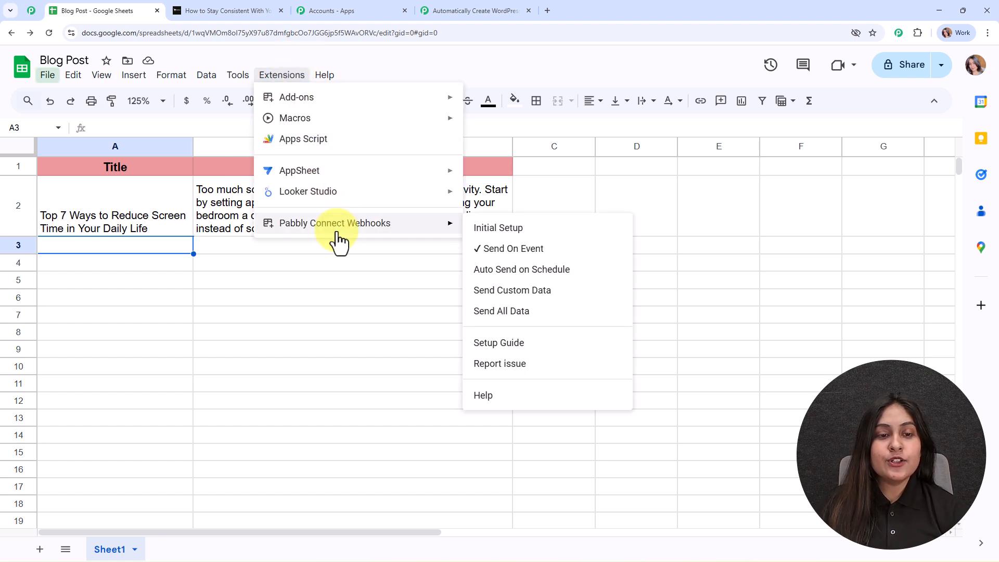
left_click(162, 245)
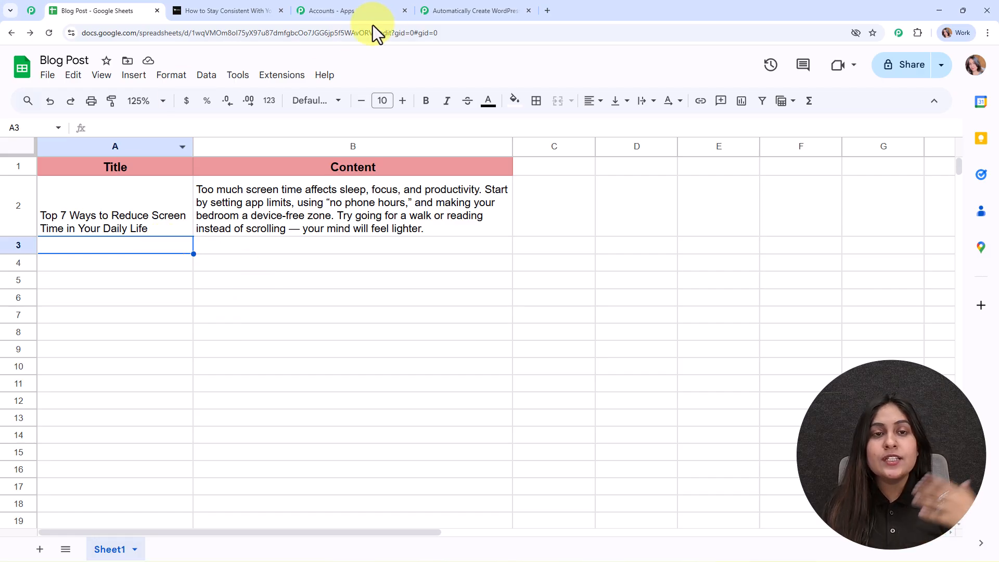
Review the sheet's captured Title and Content in the trigger's Response Received, then close Trigger Setup.
left_click(460, 8)
scroll(612, 319, "down", 8)
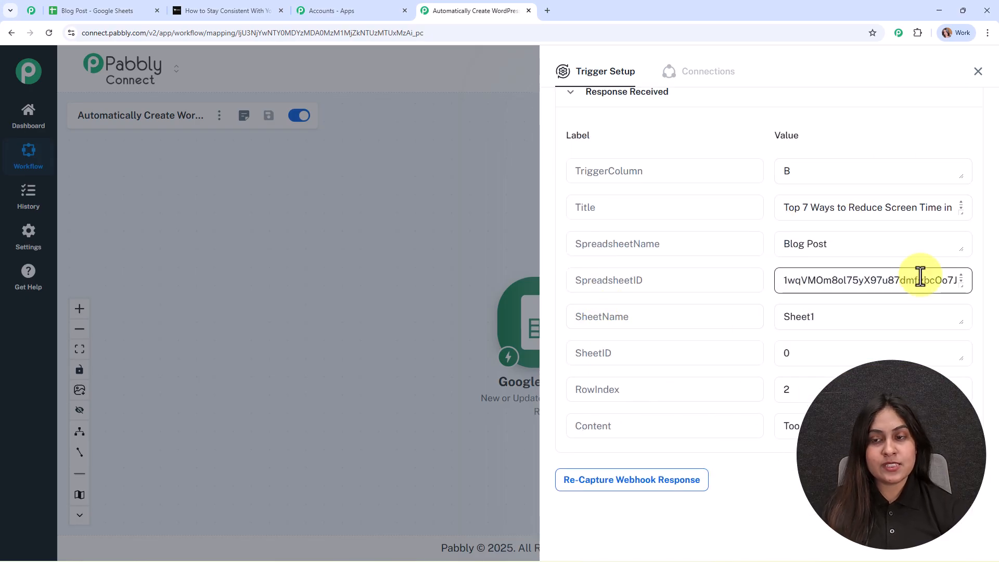
scroll(880, 219, "down", 1)
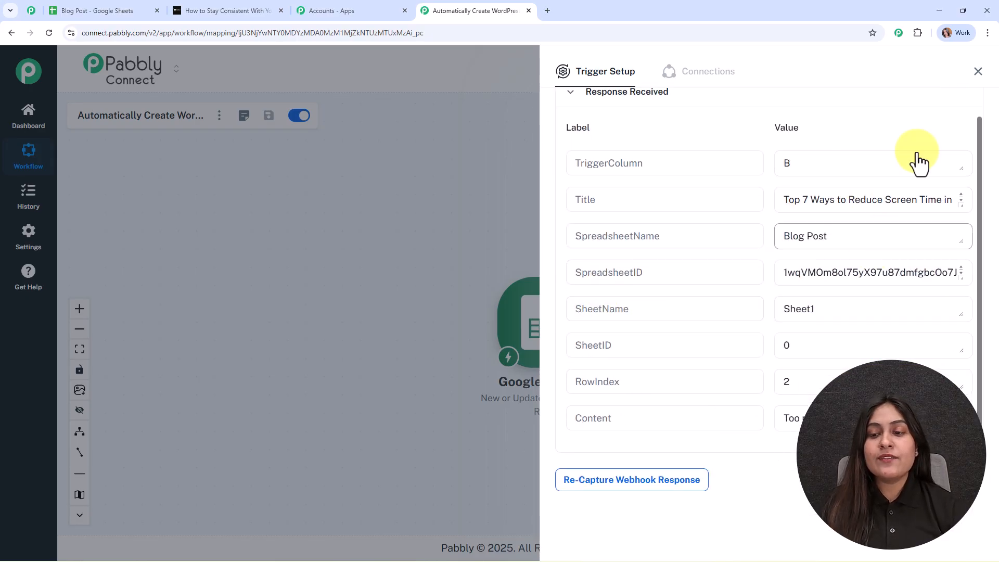
left_click(979, 75)
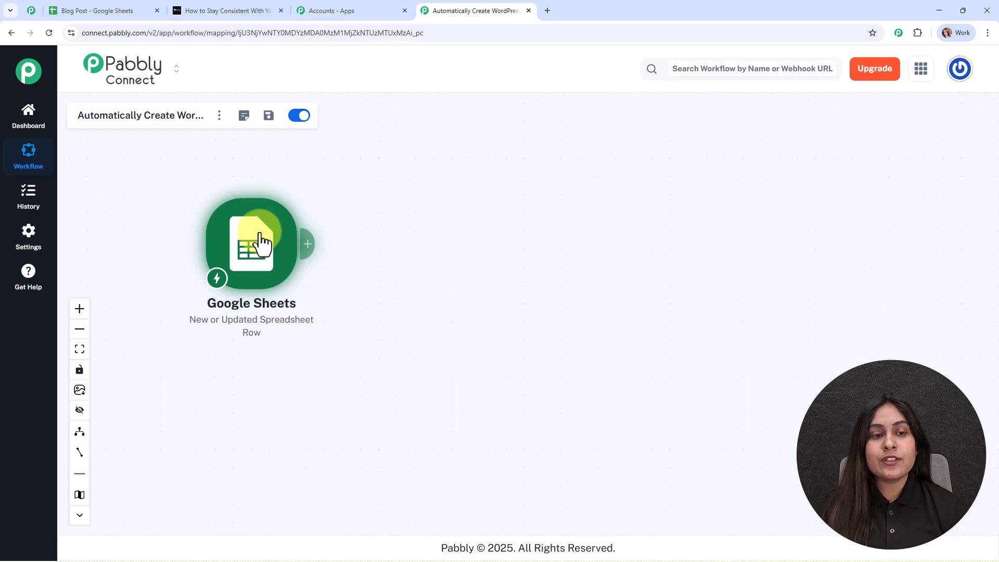
Add a WordPress action with the Create a Post event after the Google Sheets trigger.
left_click(245, 9)
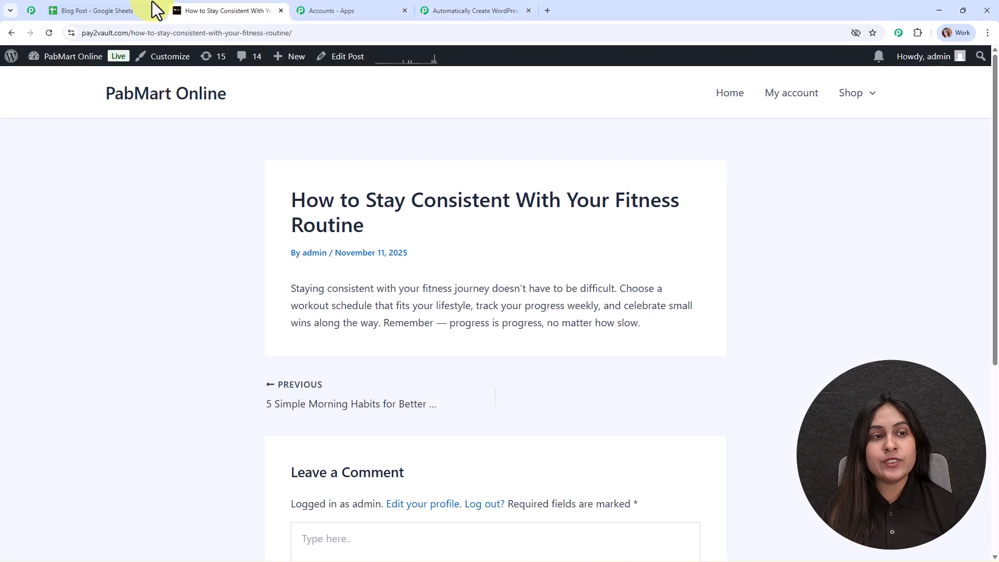
left_click(9, 32)
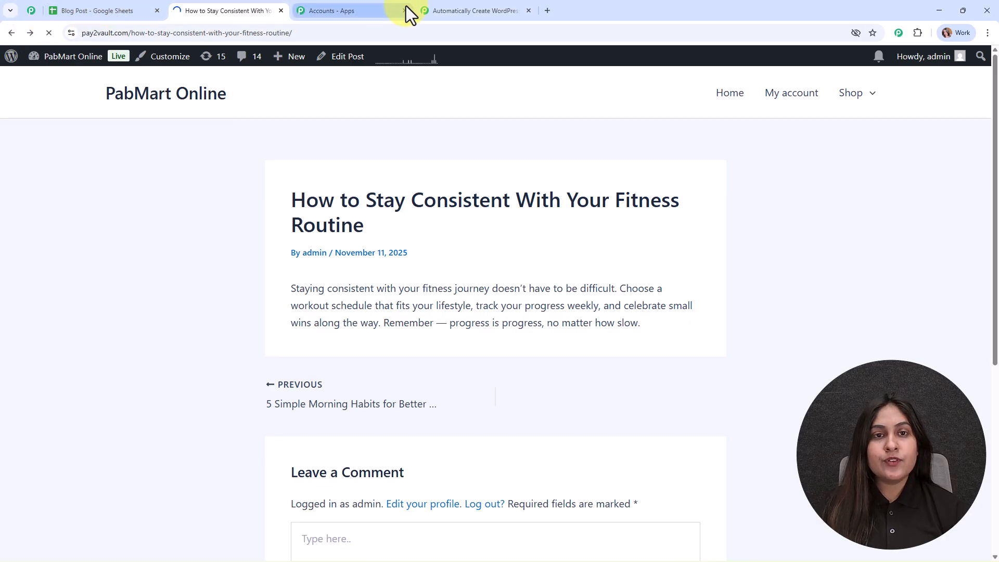
left_click(437, 11)
left_click(310, 239)
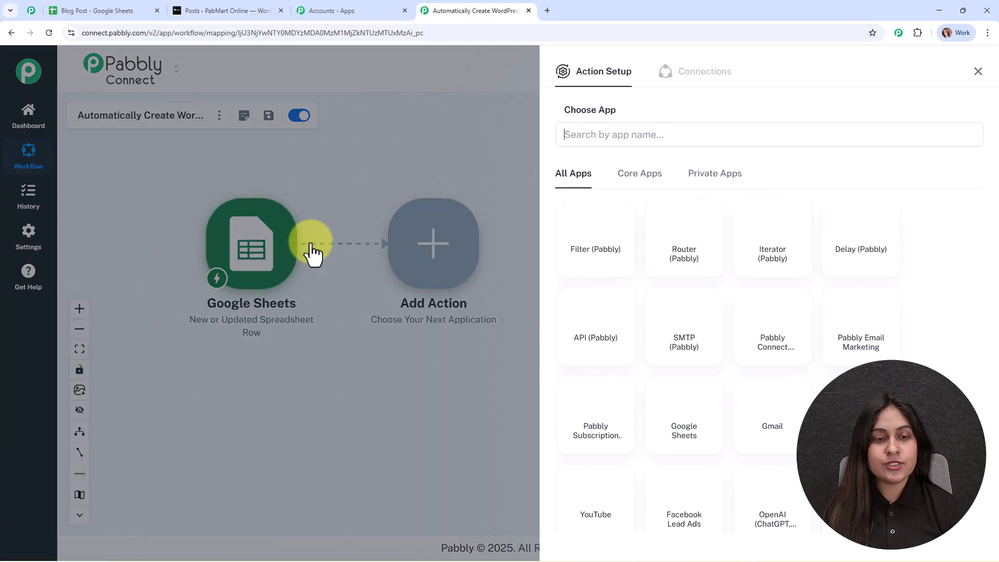
type("word")
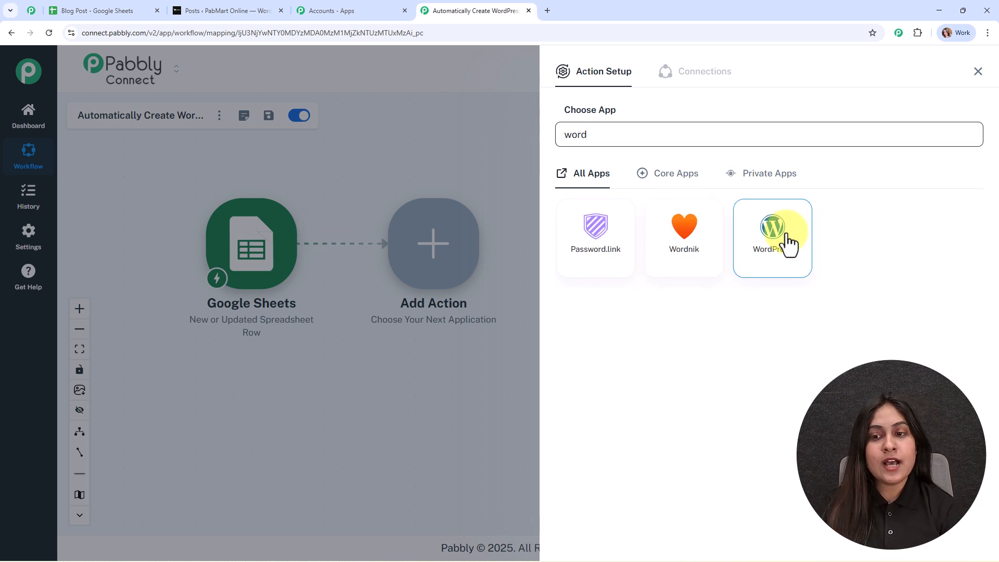
left_click(784, 241)
left_click(618, 187)
left_click(640, 216)
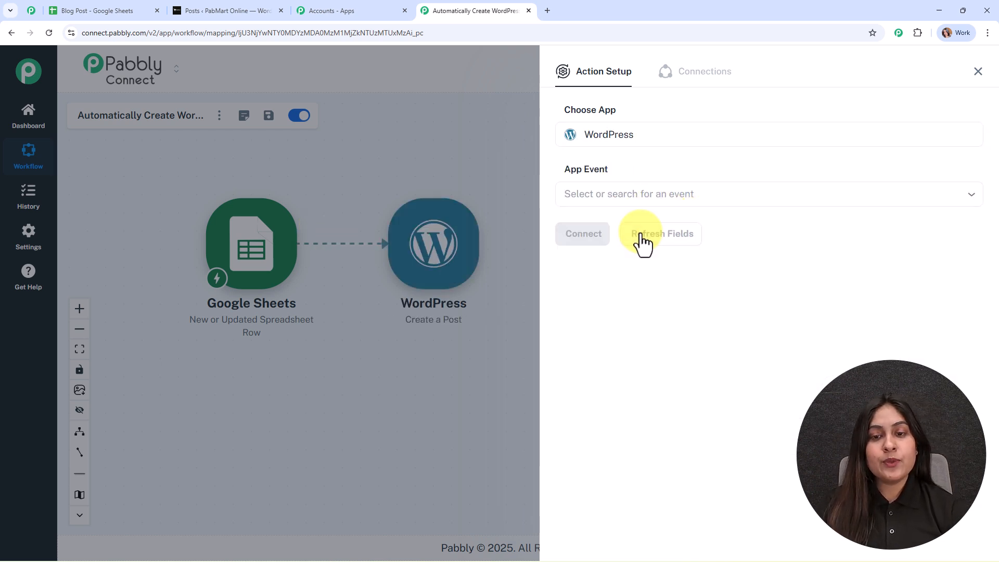
Save a new WordPress connection using the admin username, saved password and pay2vault.com base URL.
left_click(568, 235)
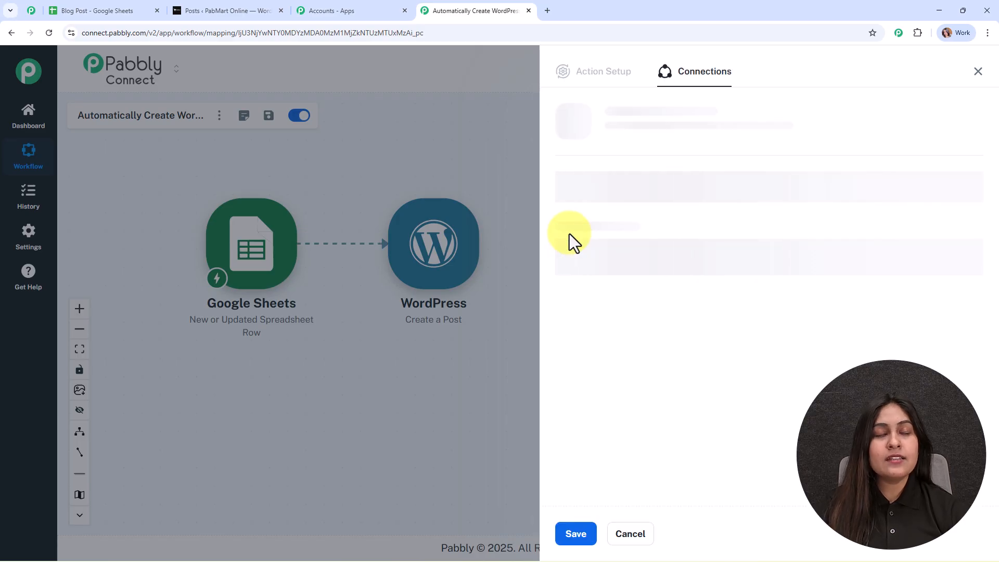
left_click(574, 176)
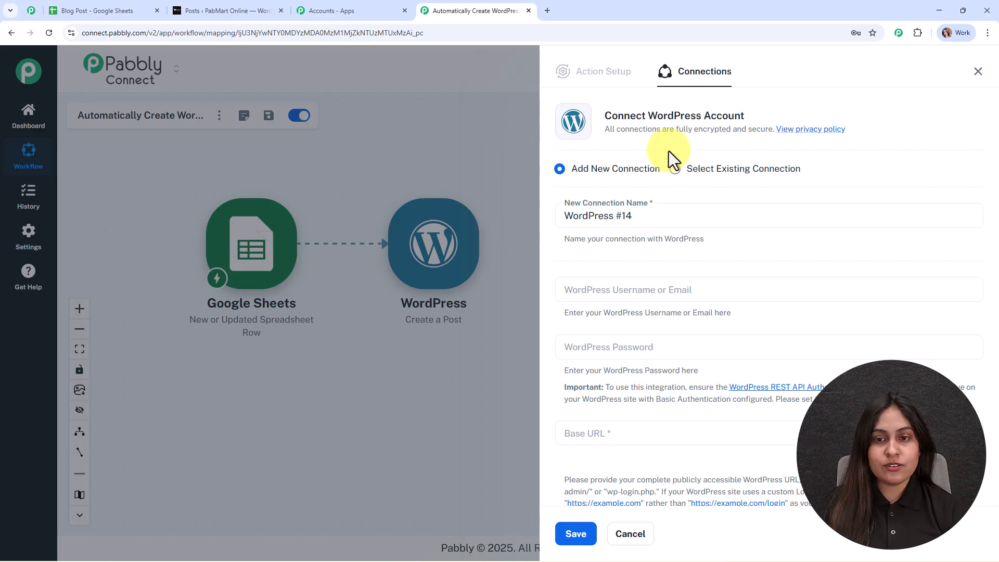
scroll(671, 260, "down", 2)
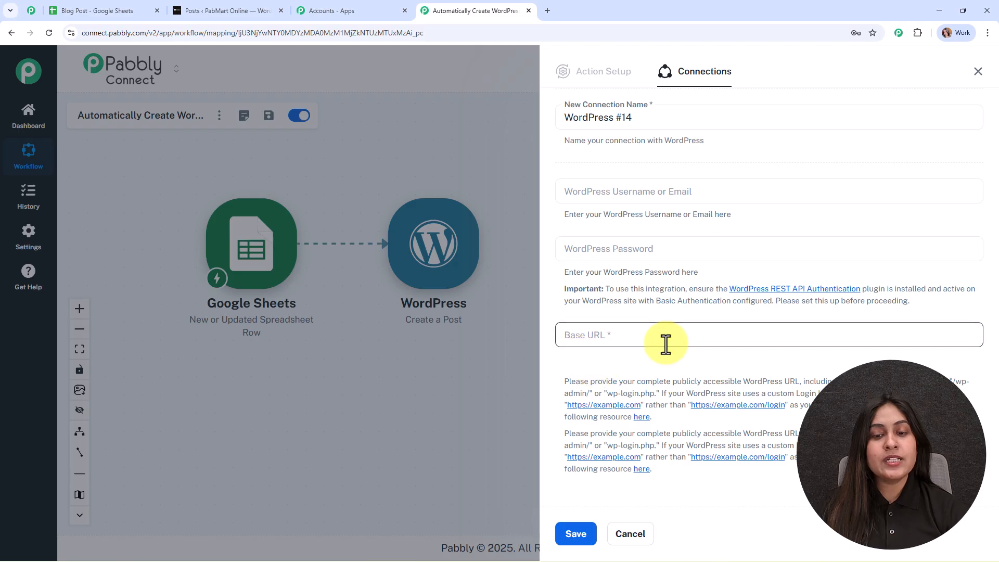
left_click(566, 198)
type("admin")
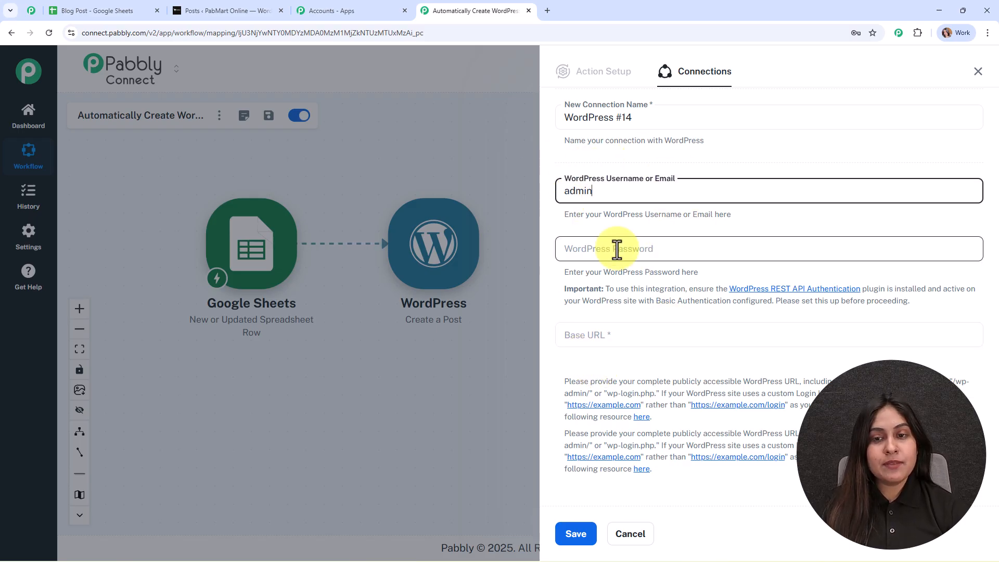
left_click(617, 250)
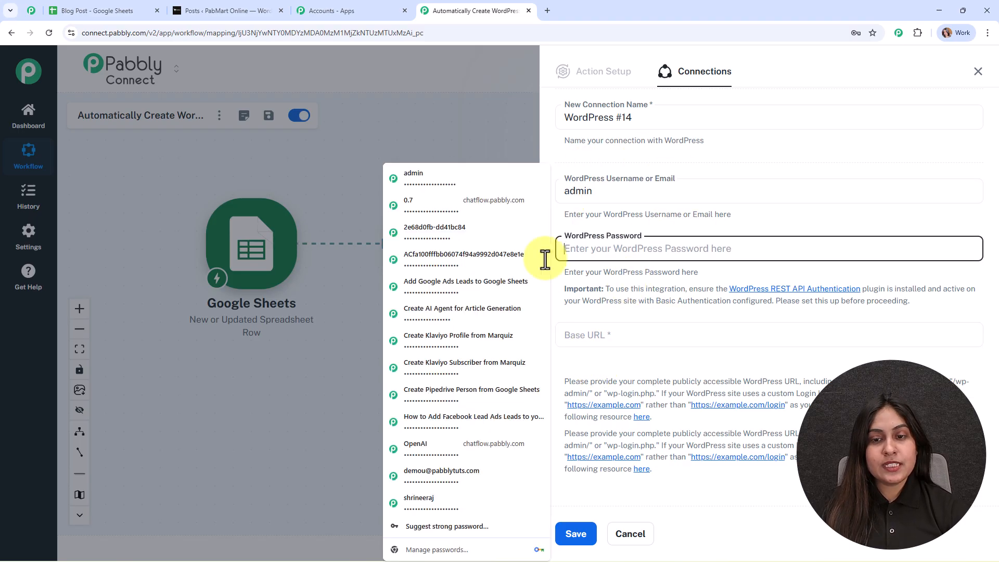
left_click(449, 191)
left_click(599, 333)
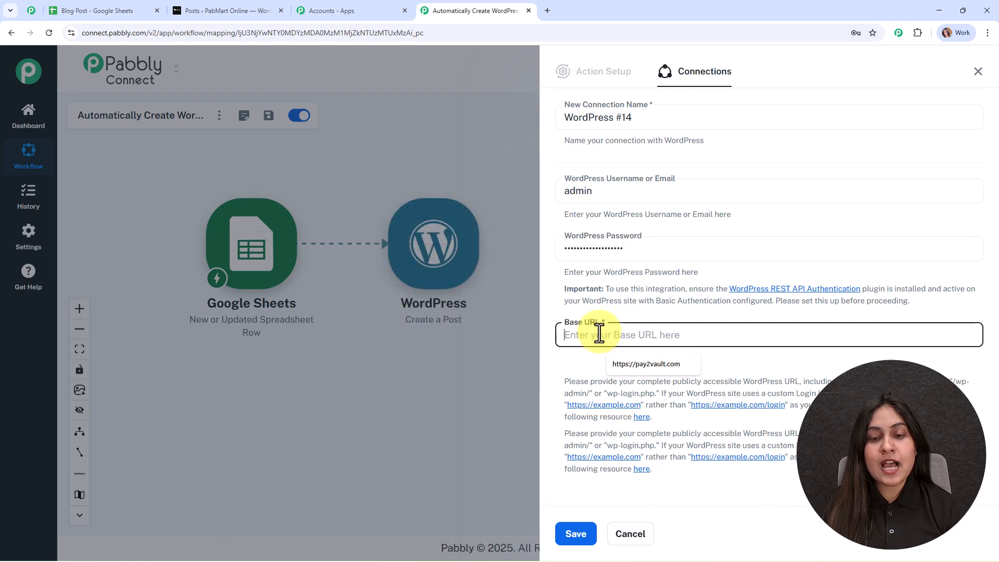
left_click(663, 369)
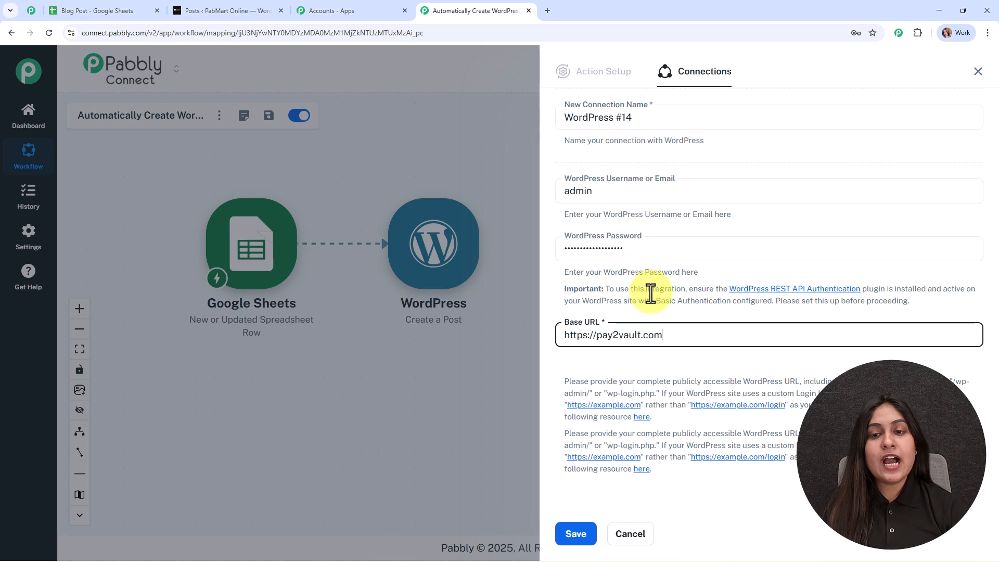
left_click(571, 535)
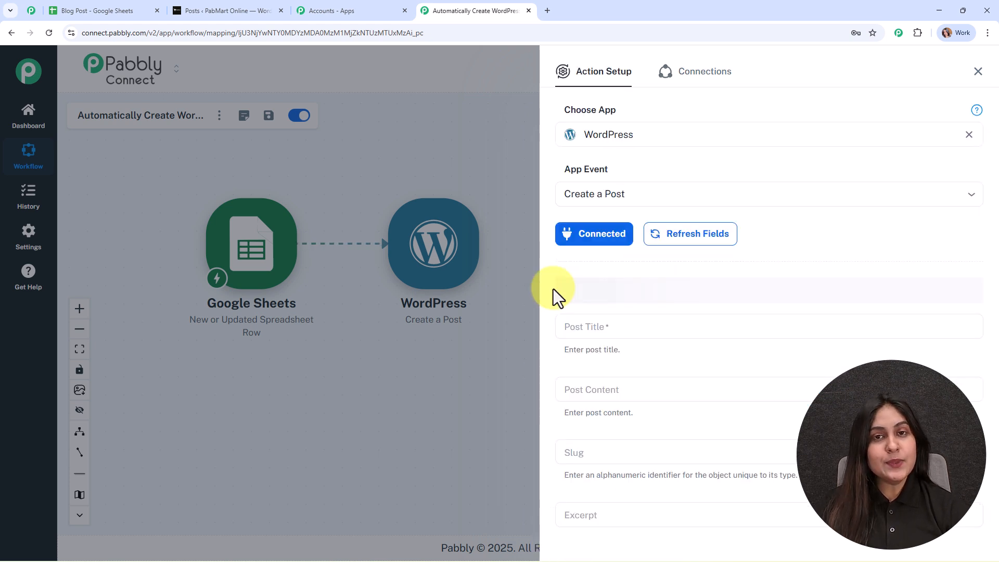
Keep Posts as the post type and map the sheet's Title into Post Title.
scroll(888, 209, "down", 1)
scroll(885, 210, "up", 1)
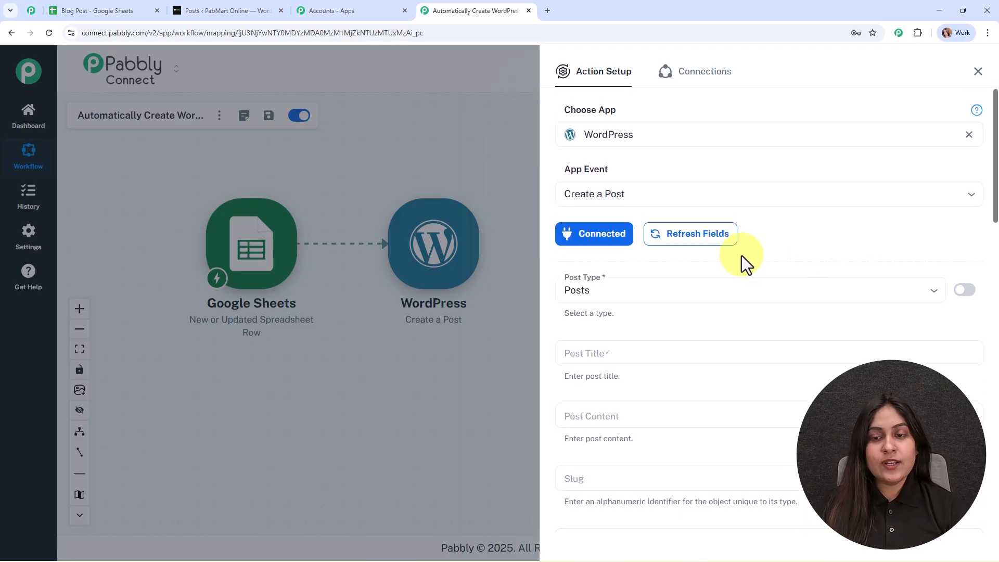
left_click(649, 287)
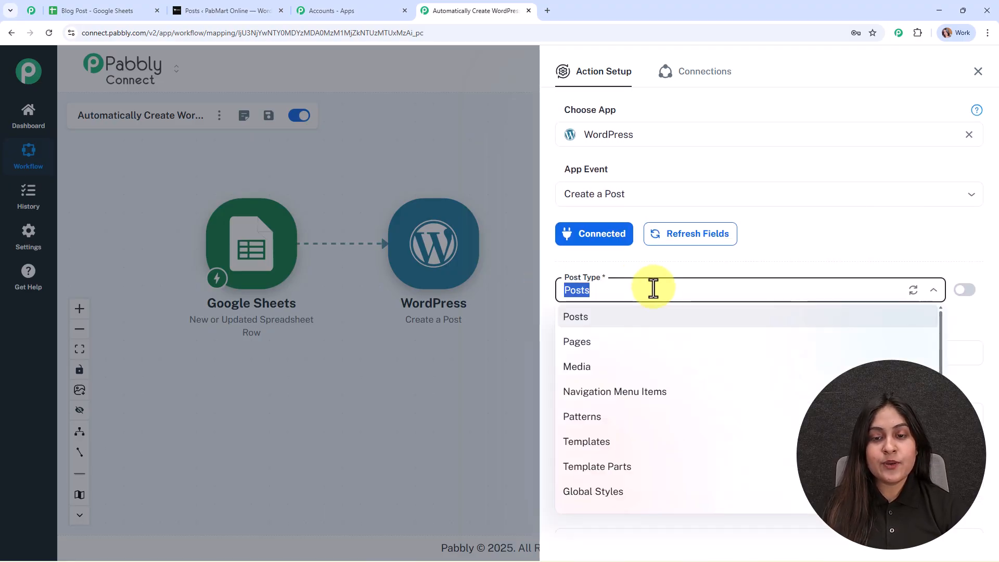
left_click(665, 318)
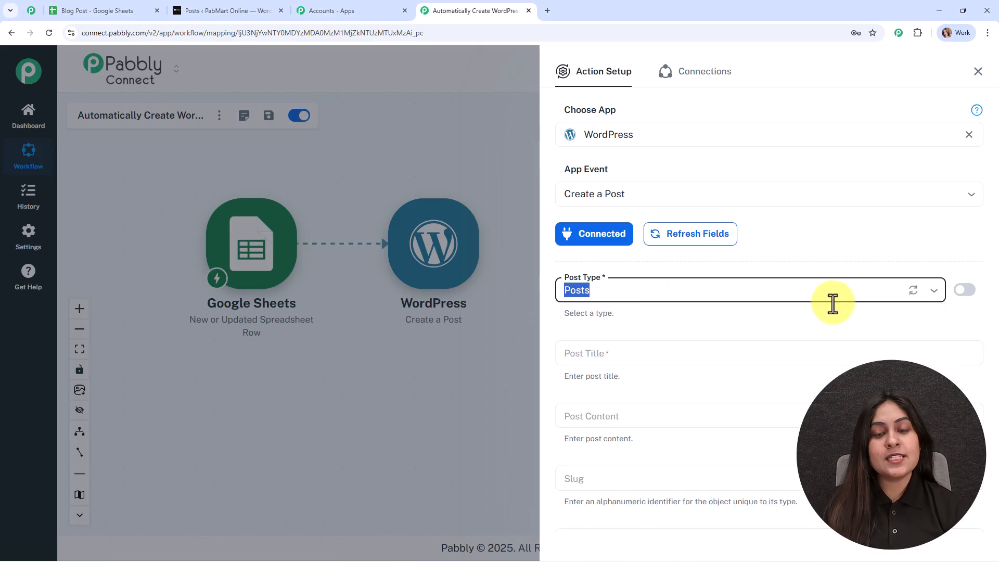
scroll(832, 304, "down", 3)
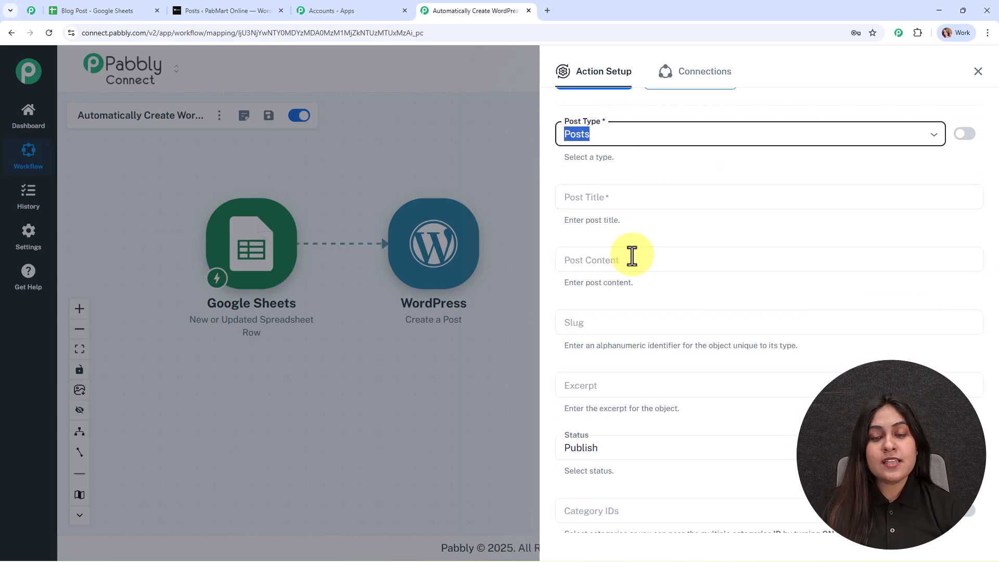
left_click(641, 197)
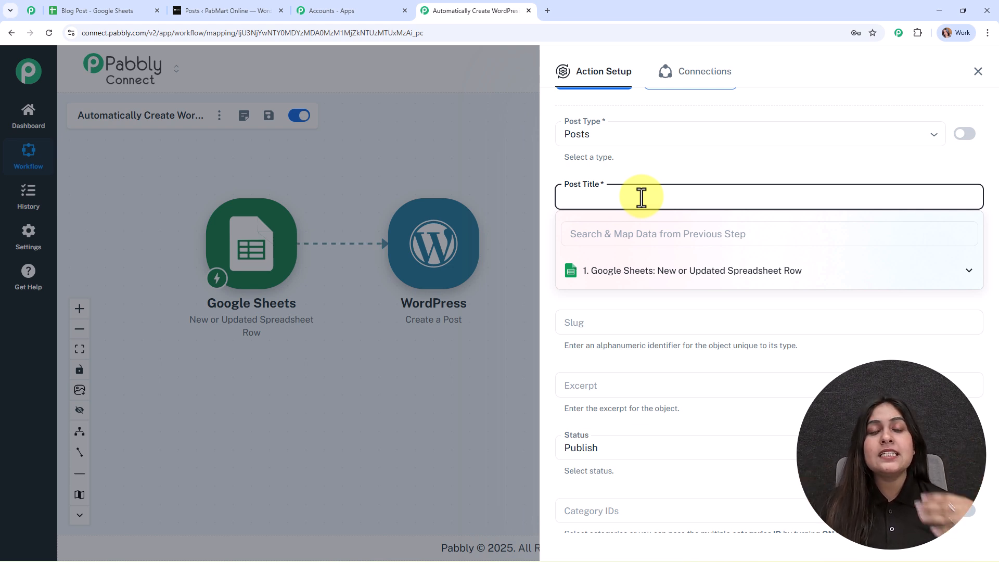
left_click(676, 275)
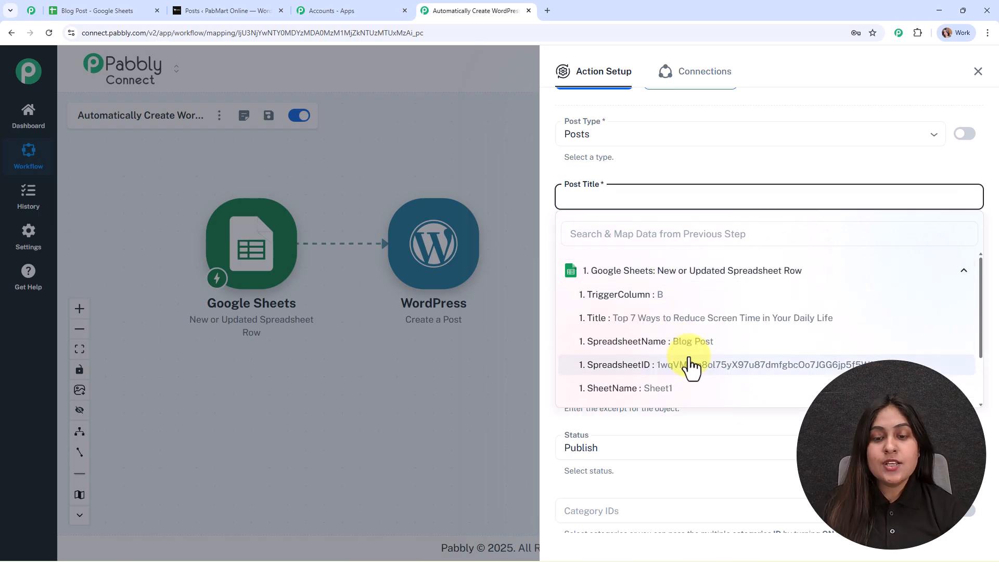
left_click(700, 319)
Map the sheet's Content field into Post Content.
left_click(617, 261)
left_click(644, 338)
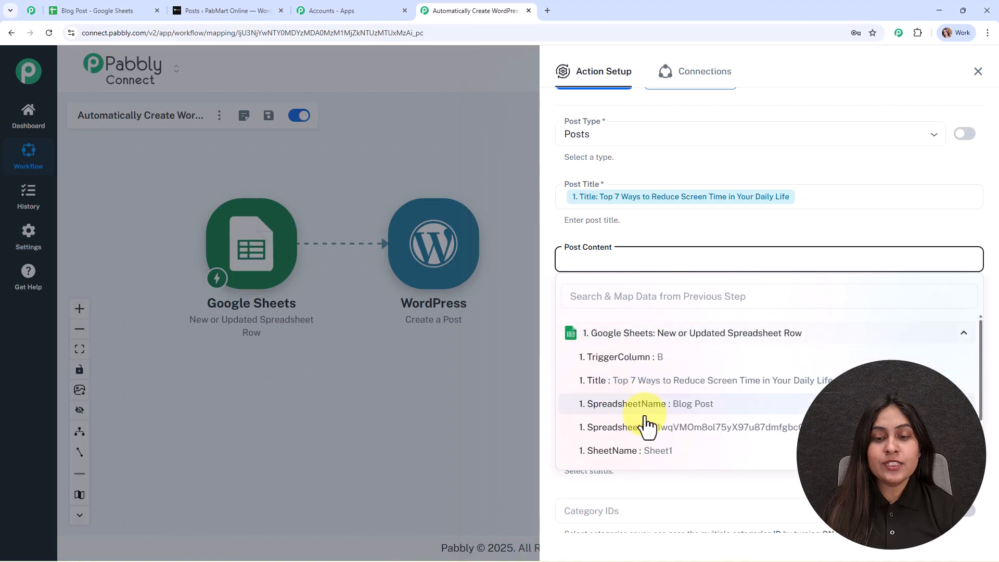
scroll(642, 417, "down", 2)
left_click(660, 454)
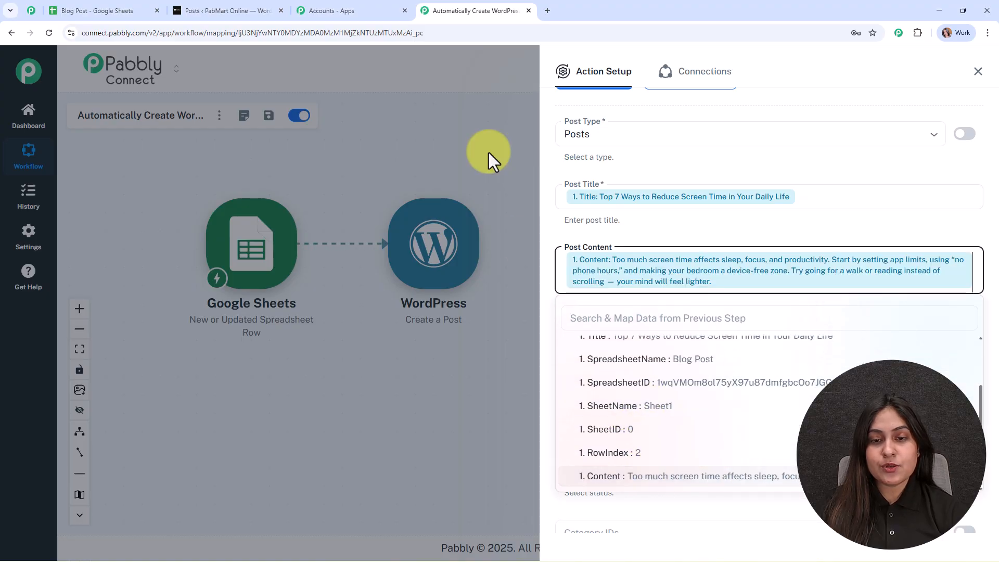
left_click(488, 152)
scroll(770, 343, "down", 1)
scroll(729, 286, "down", 2)
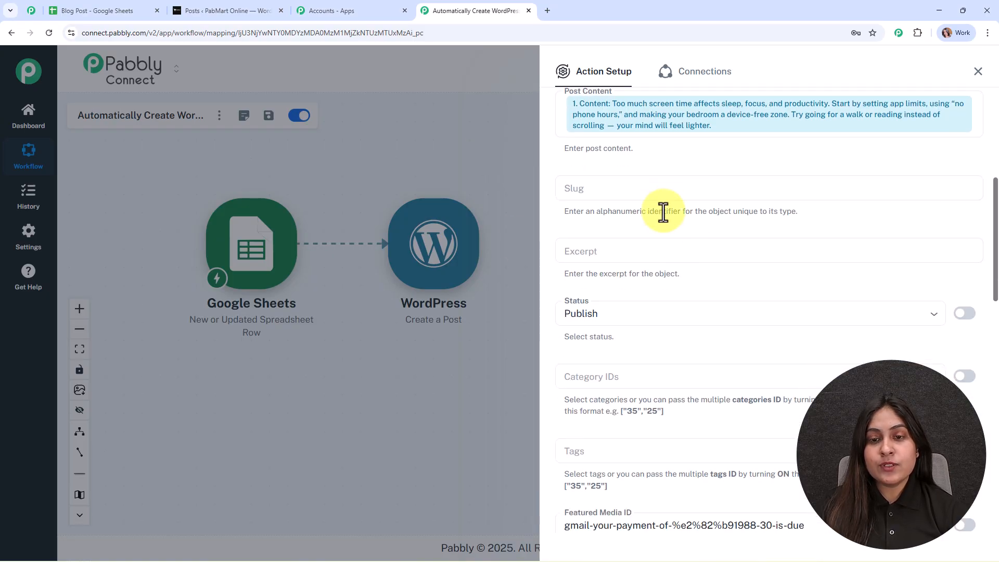
Keep the post status on Publish and clear the Featured Media ID value 436.
scroll(785, 301, "down", 3)
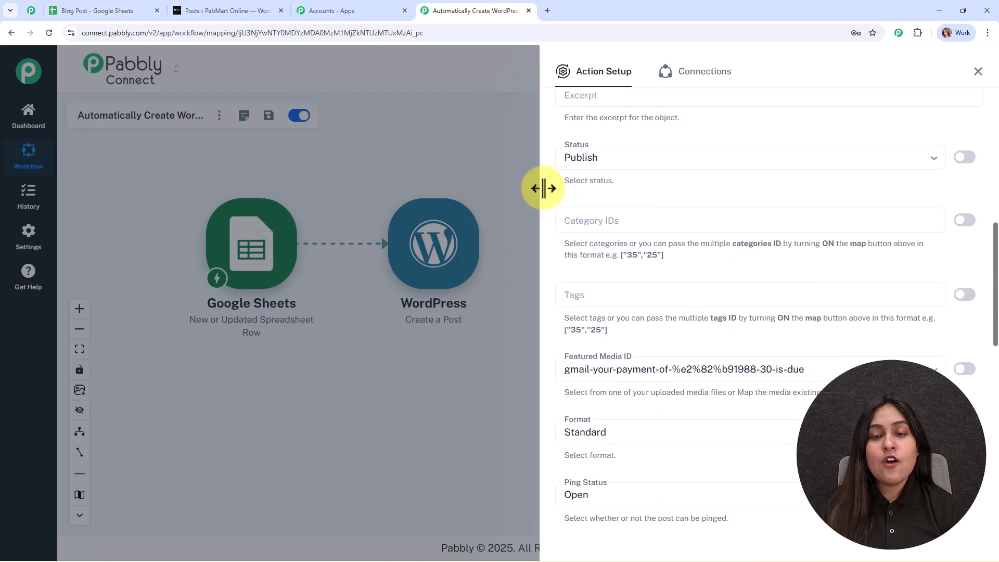
left_click(650, 158)
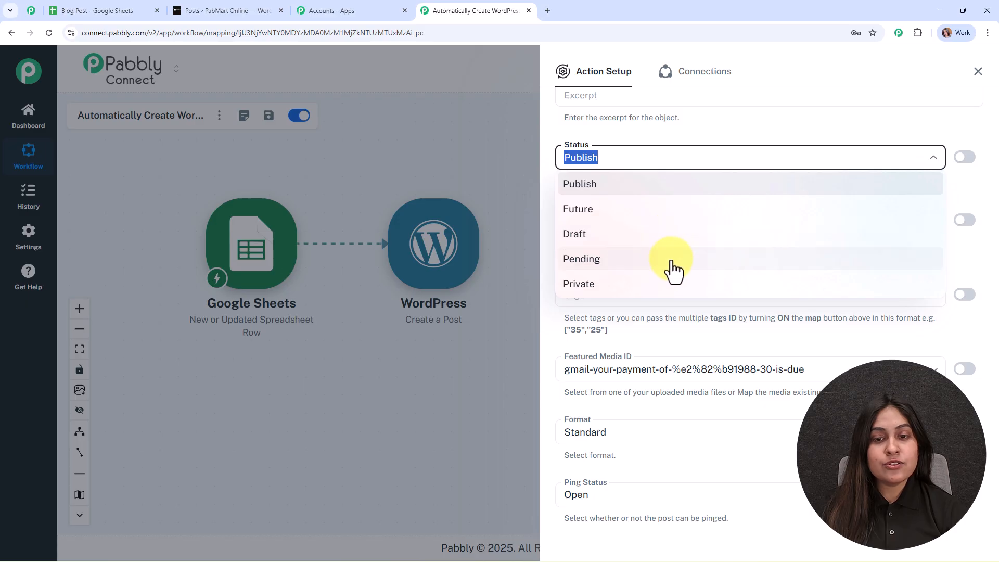
left_click(661, 188)
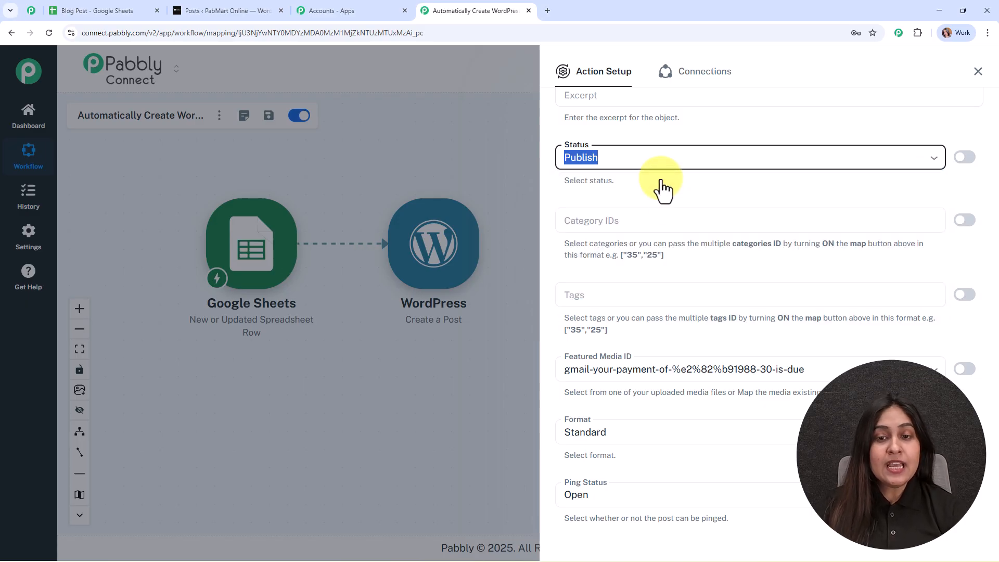
scroll(694, 346, "down", 3)
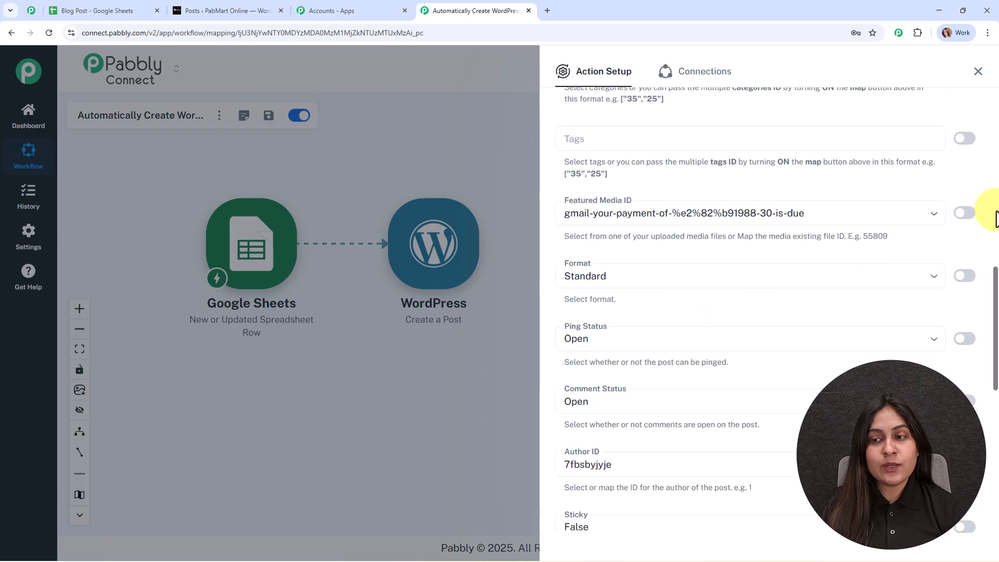
left_click(964, 213)
left_click(736, 216)
left_click_drag(546, 222, 508, 219)
key("BackSpace")
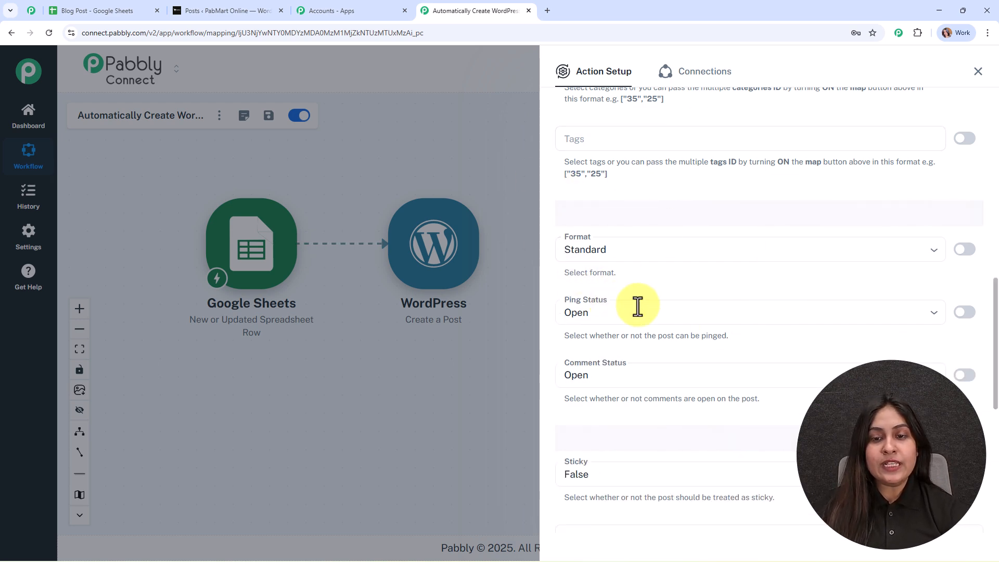
Switch Custom Field Parent and Meta/ACF Fields to manual entry and leave both empty.
scroll(722, 282, "down", 7)
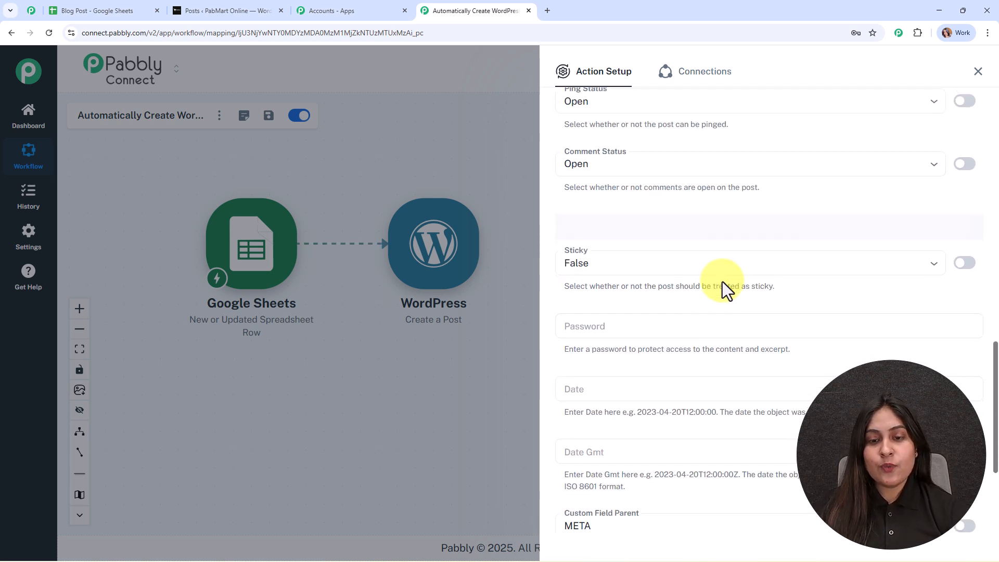
scroll(701, 335, "down", 1)
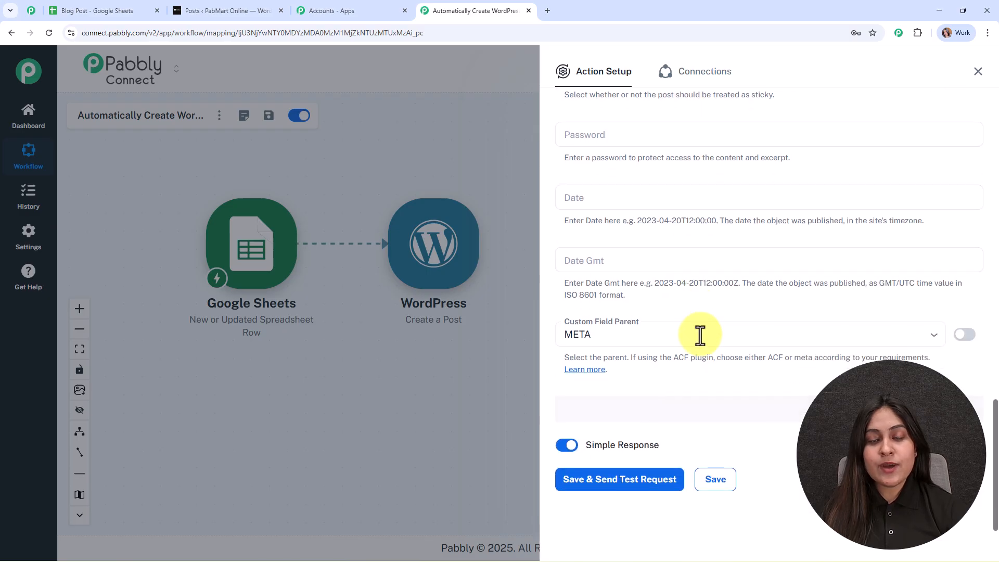
left_click(963, 334)
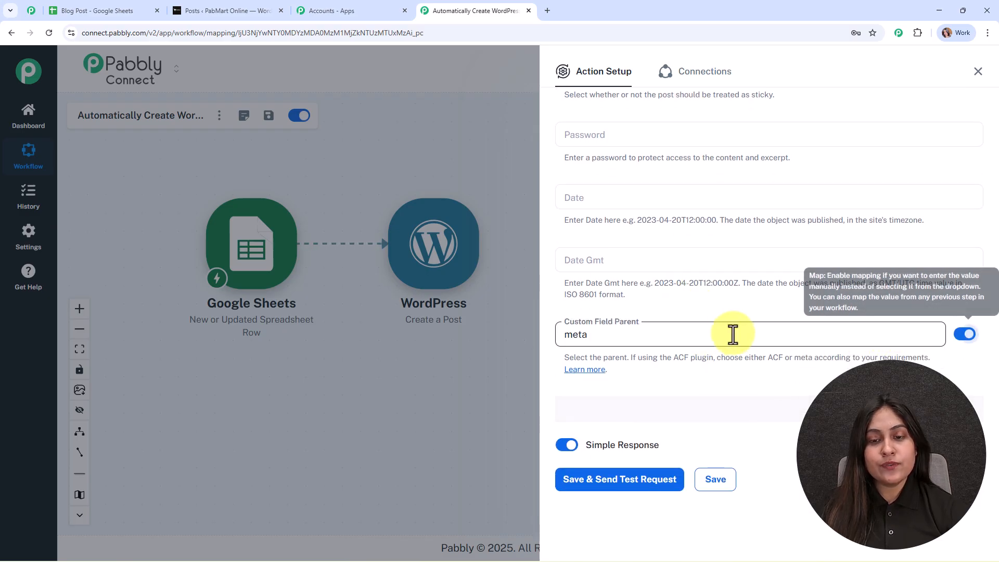
left_click_drag(680, 335, 531, 342)
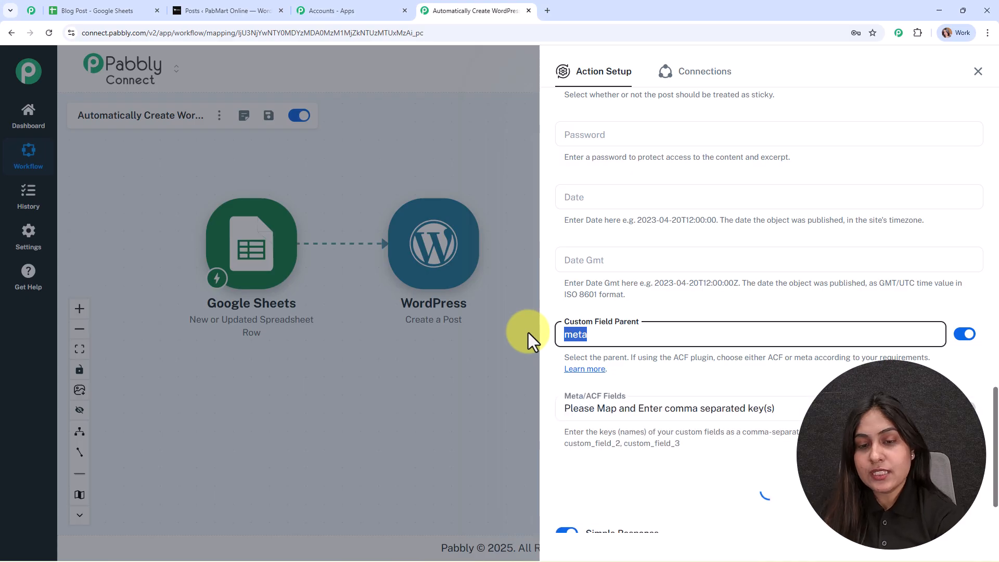
key("BackSpace")
left_click(681, 351)
scroll(720, 361, "down", 1)
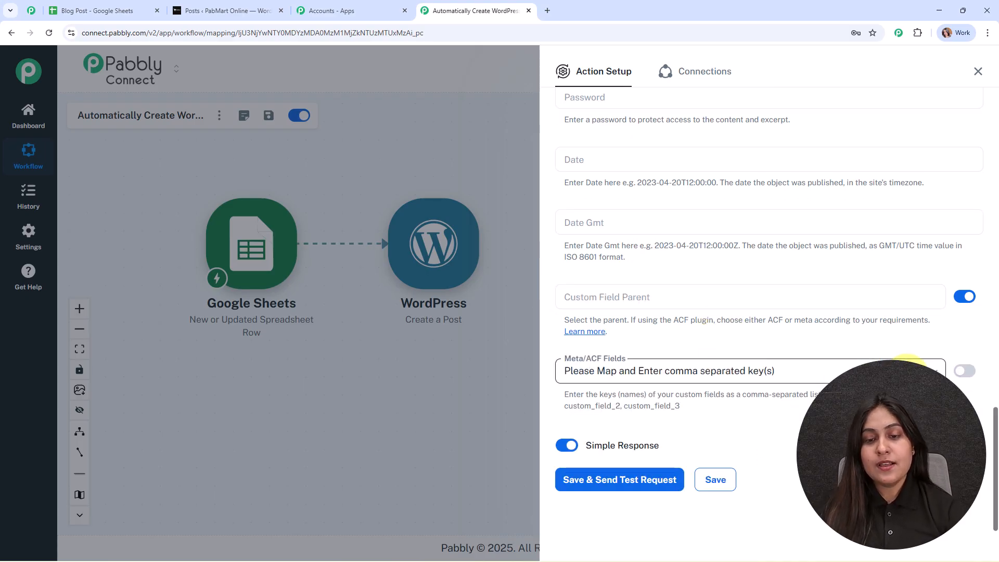
left_click(964, 371)
left_click_drag(834, 367, 529, 367)
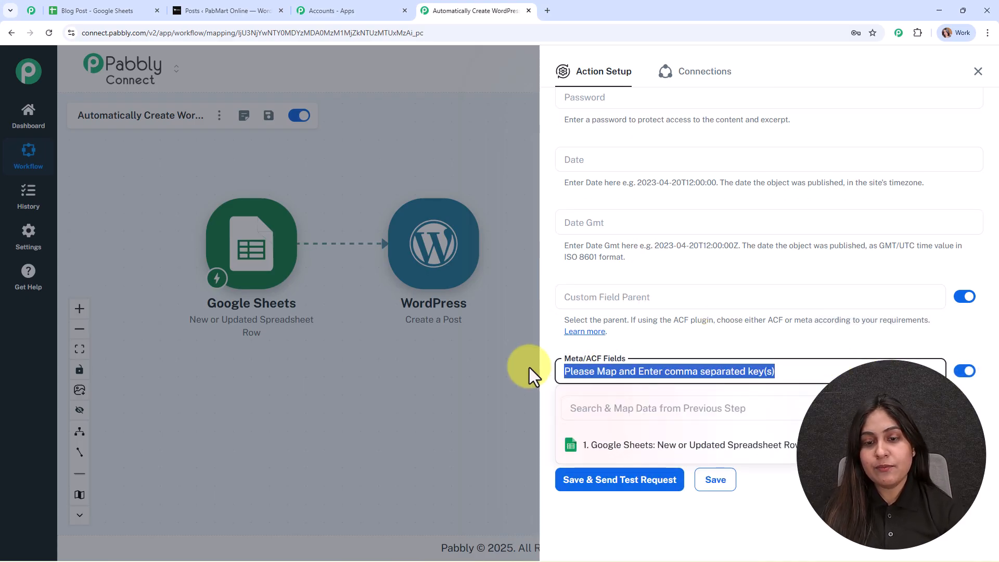
key("BackSpace")
left_click(647, 354)
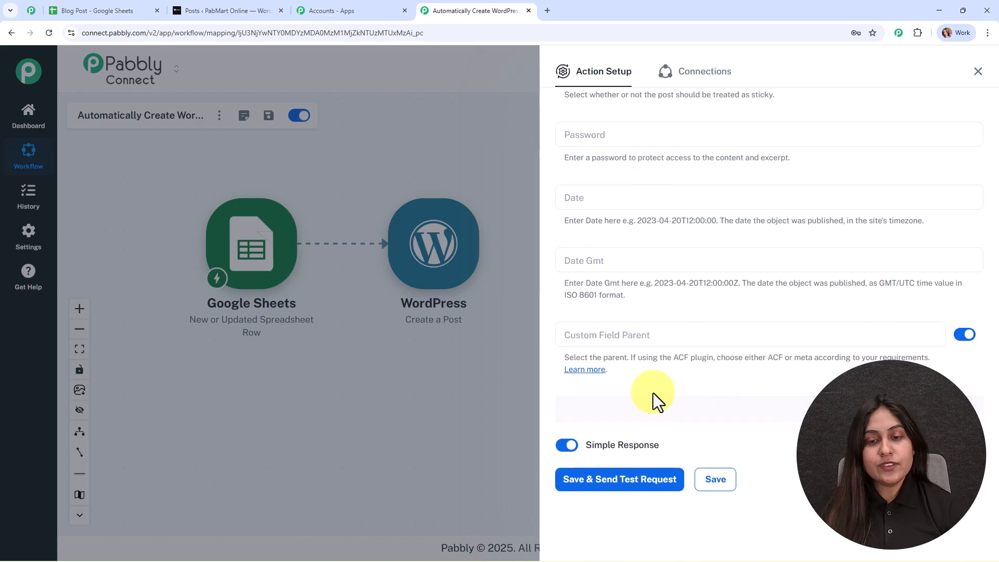
Save the WordPress step with a test request creating post 473, then recentre the workflow canvas.
left_click(631, 481)
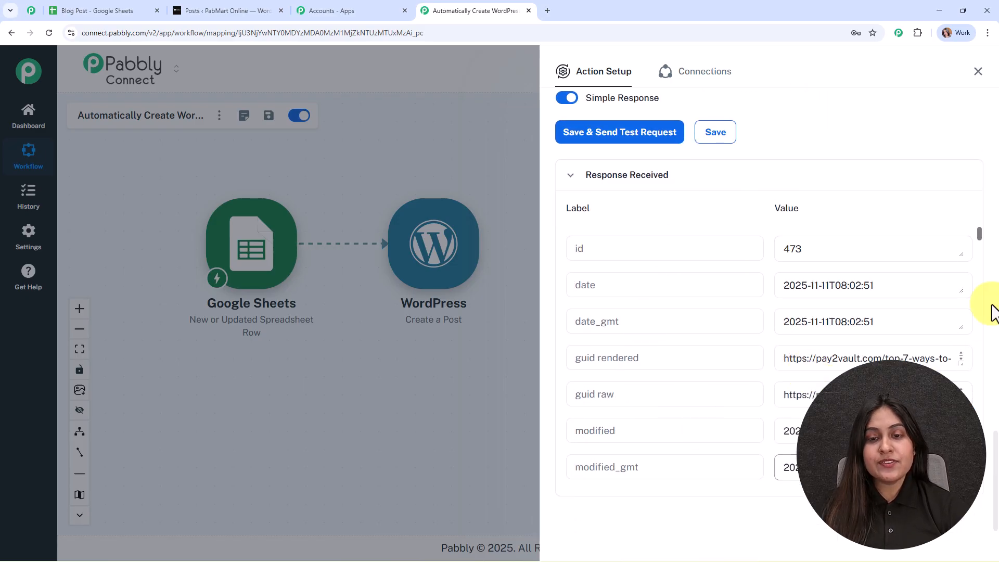
left_click(978, 71)
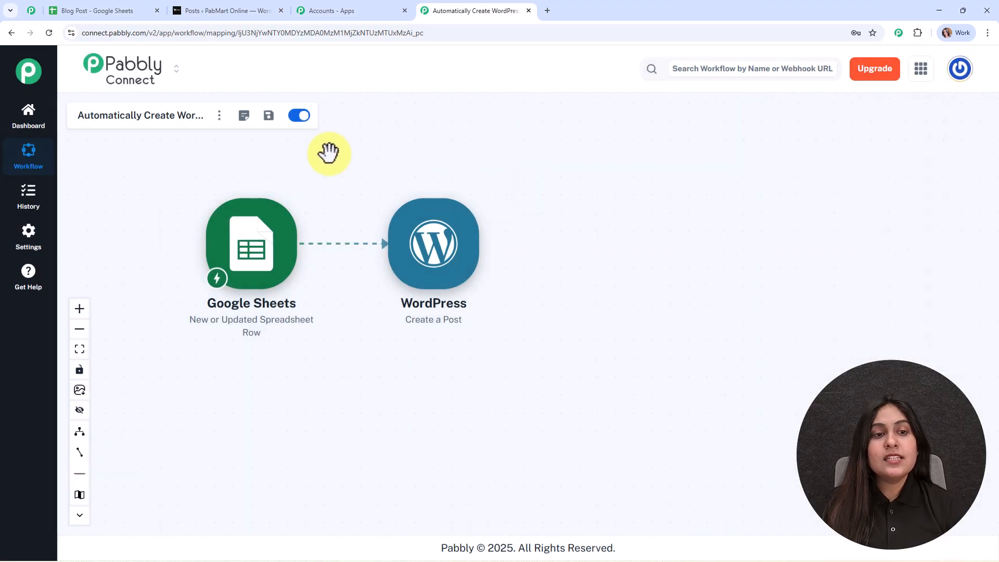
left_click_drag(328, 151, 447, 188)
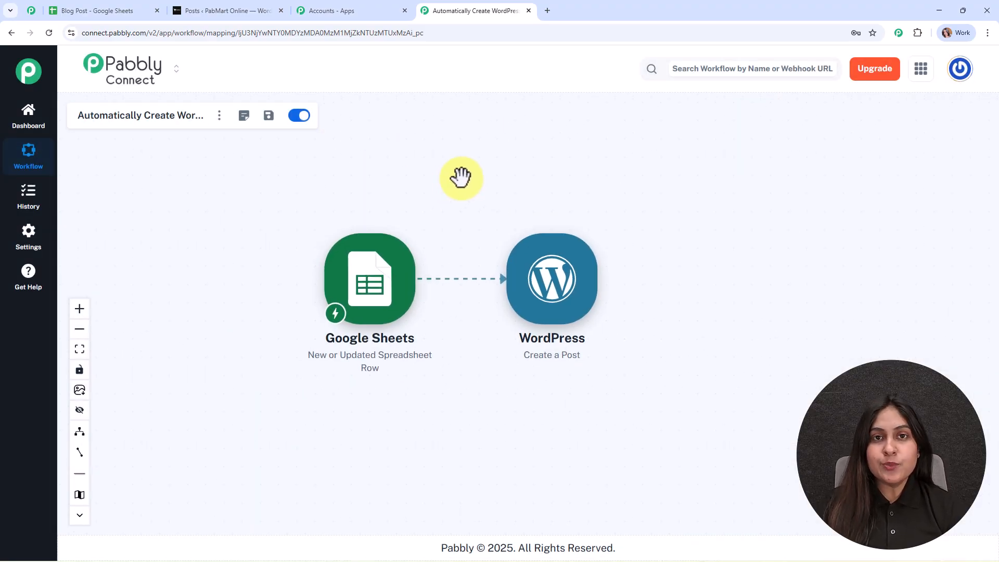
left_click(239, 7)
Reload the WordPress posts list and view the published 'Top 7 Ways to Reduce Screen Time' post.
left_click(48, 32)
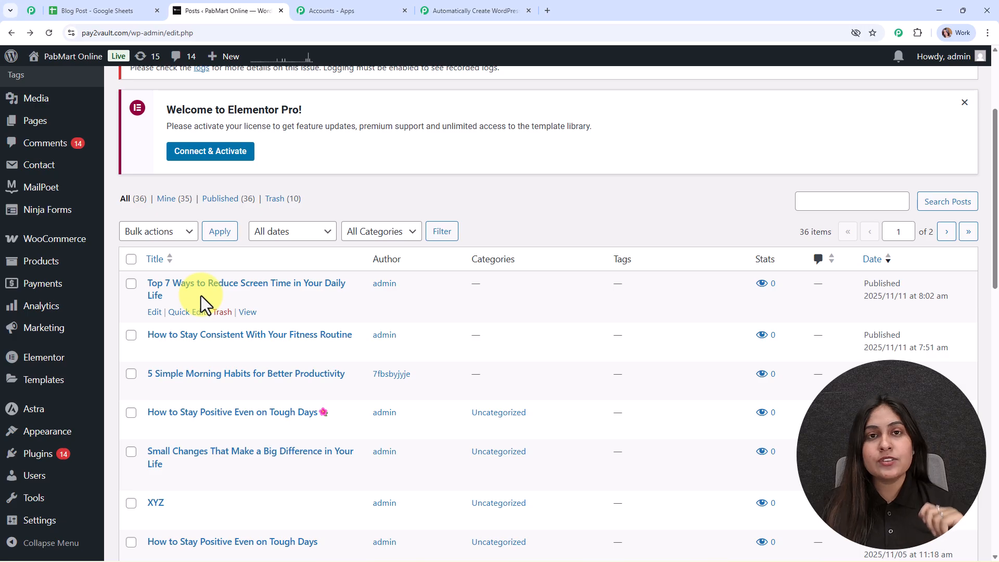
left_click(248, 312)
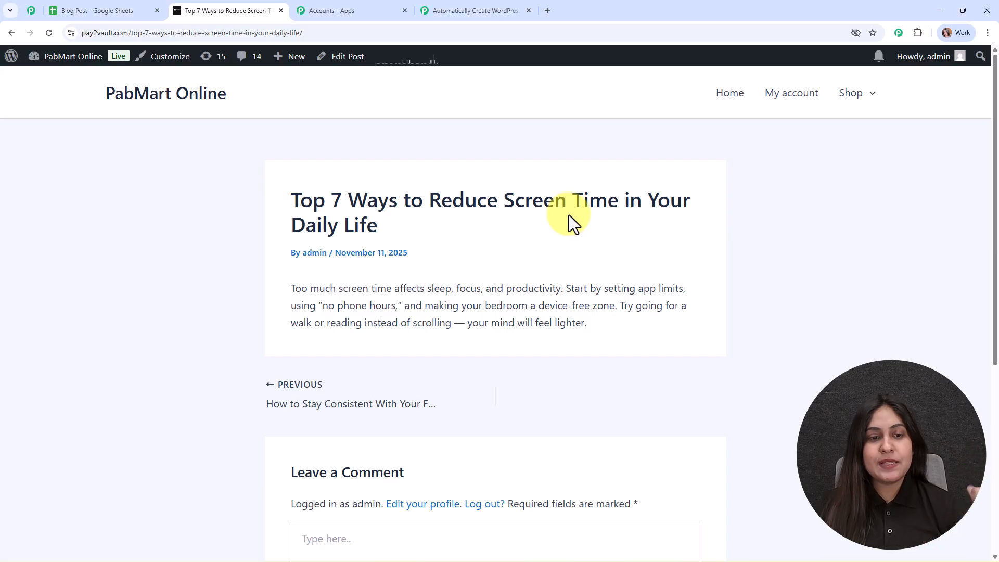
left_click(519, 7)
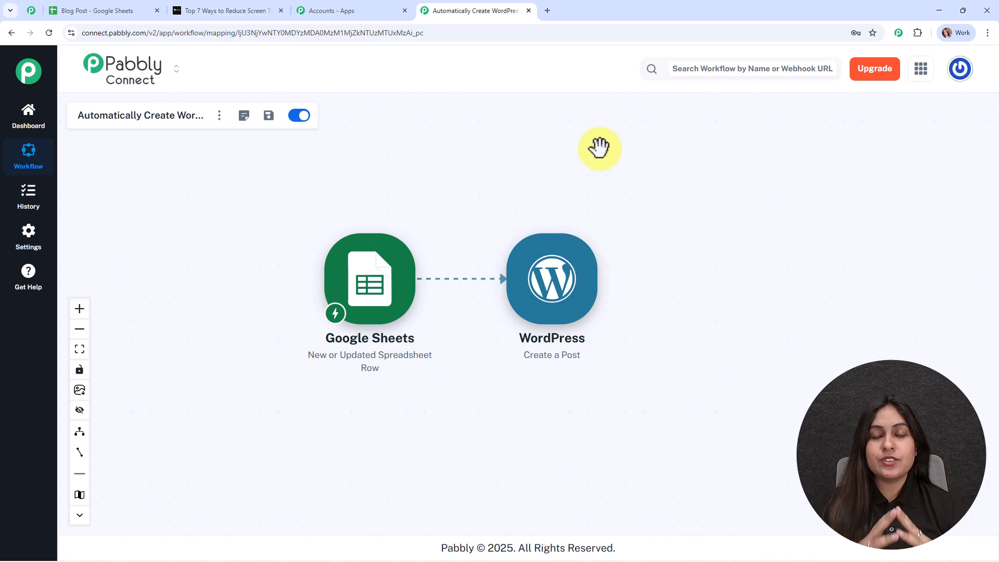